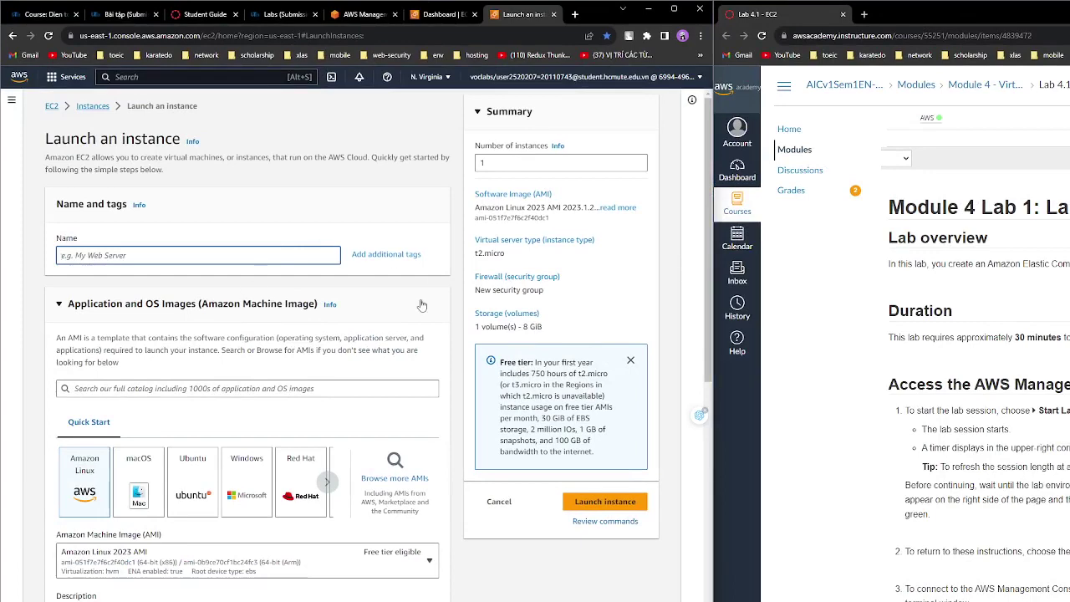
# - Read the Lab 4.1 instructions up to naming the instance in Task 1, resizing the two side-by-side browser windows as needed
pyautogui.moveTo(715, 243); pyautogui.dragTo(939, 243)
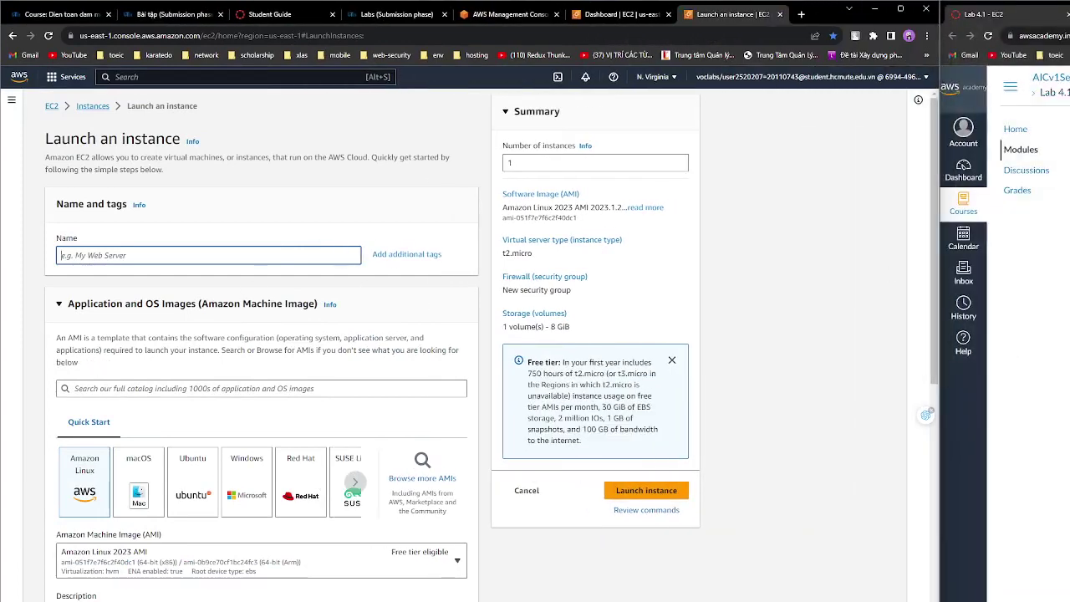
pyautogui.click(948, 252)
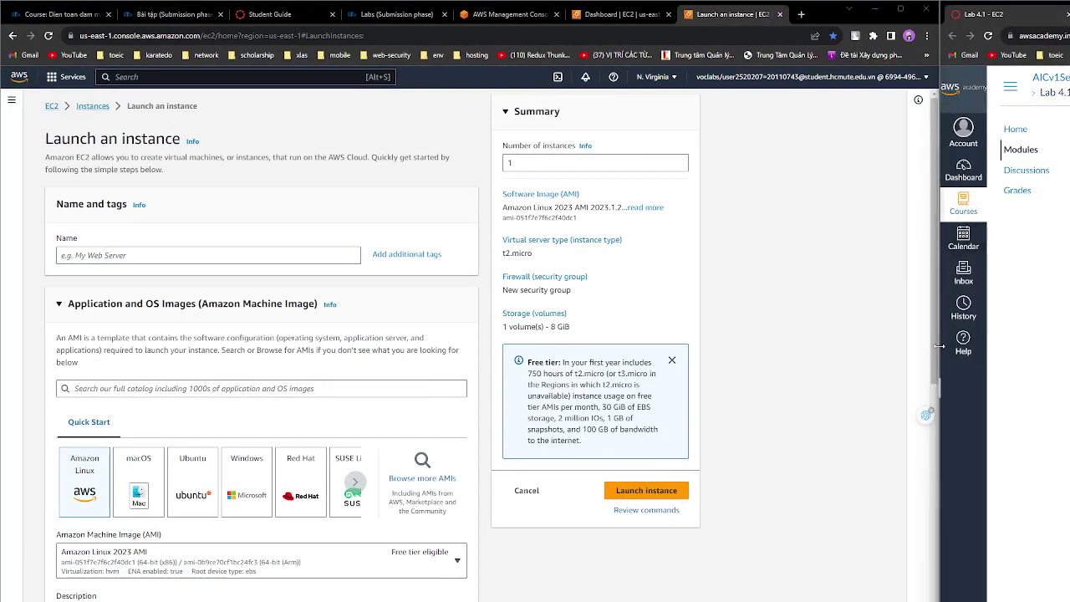
pyautogui.moveTo(937, 346); pyautogui.dragTo(678, 328)
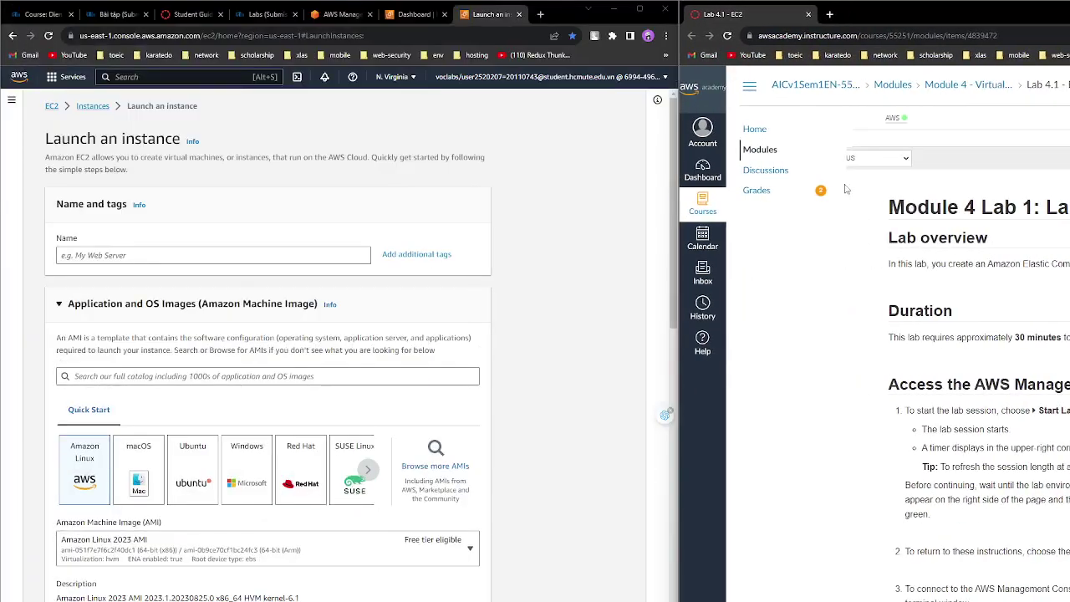
pyautogui.scroll(-5, 972, 309)
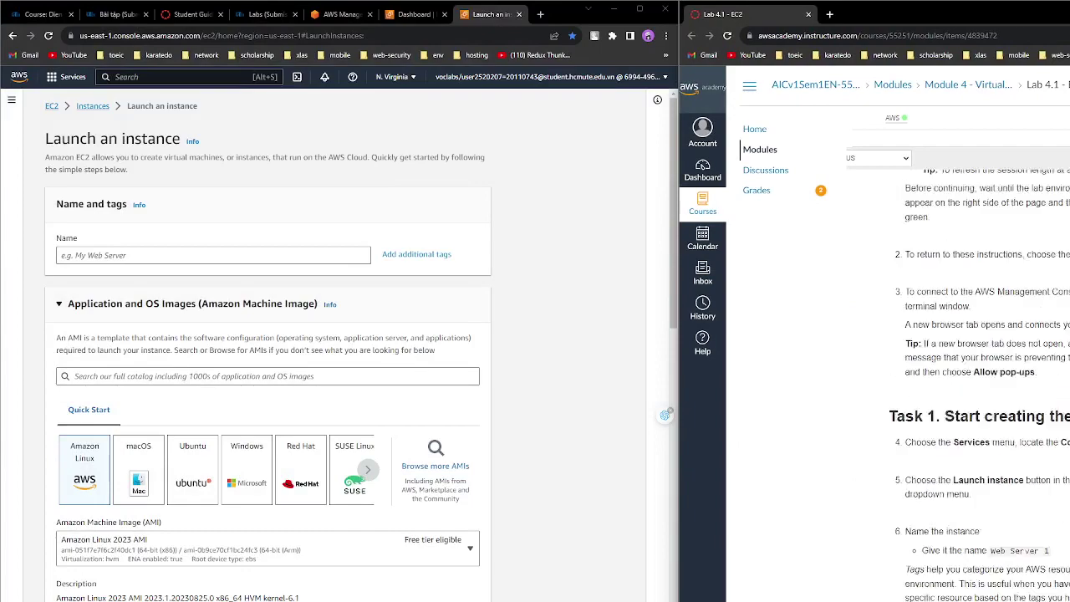
pyautogui.scroll(3, 910, 415)
pyautogui.scroll(-3, 911, 415)
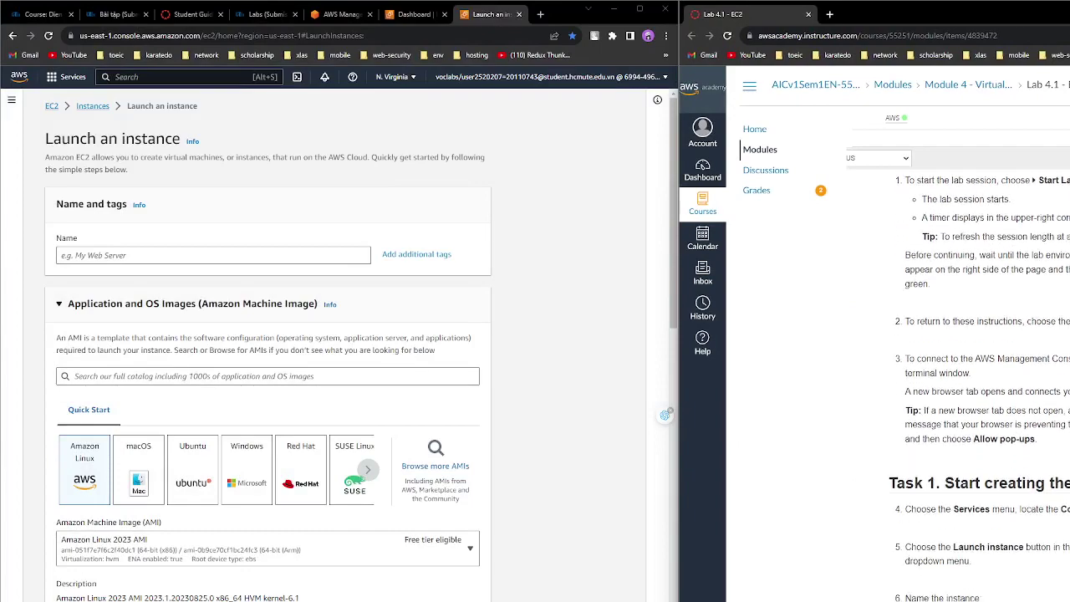
pyautogui.moveTo(681, 346); pyautogui.dragTo(640, 378)
pyautogui.hscroll(-3, 838, 324)
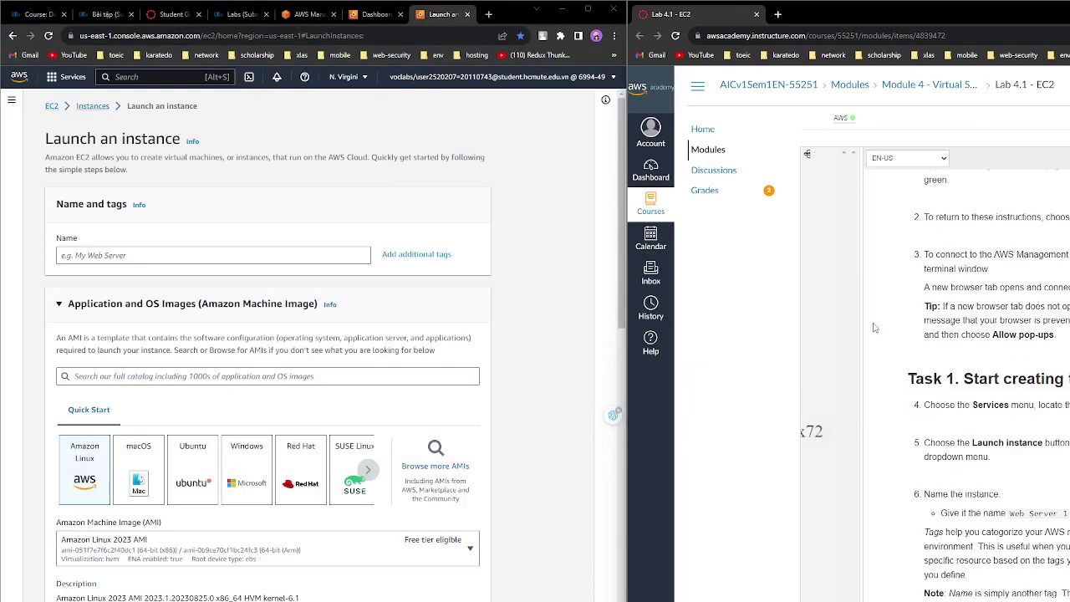
pyautogui.moveTo(628, 383); pyautogui.dragTo(884, 381)
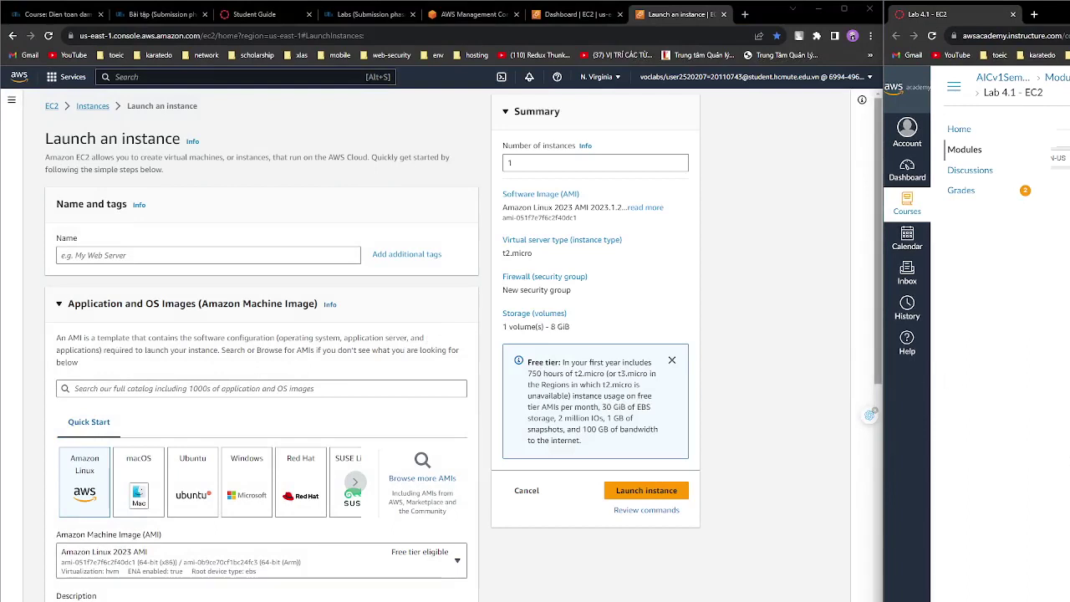
# - Name the new instance Web Server 1 and show its additional tag settings
pyautogui.click(143, 257)
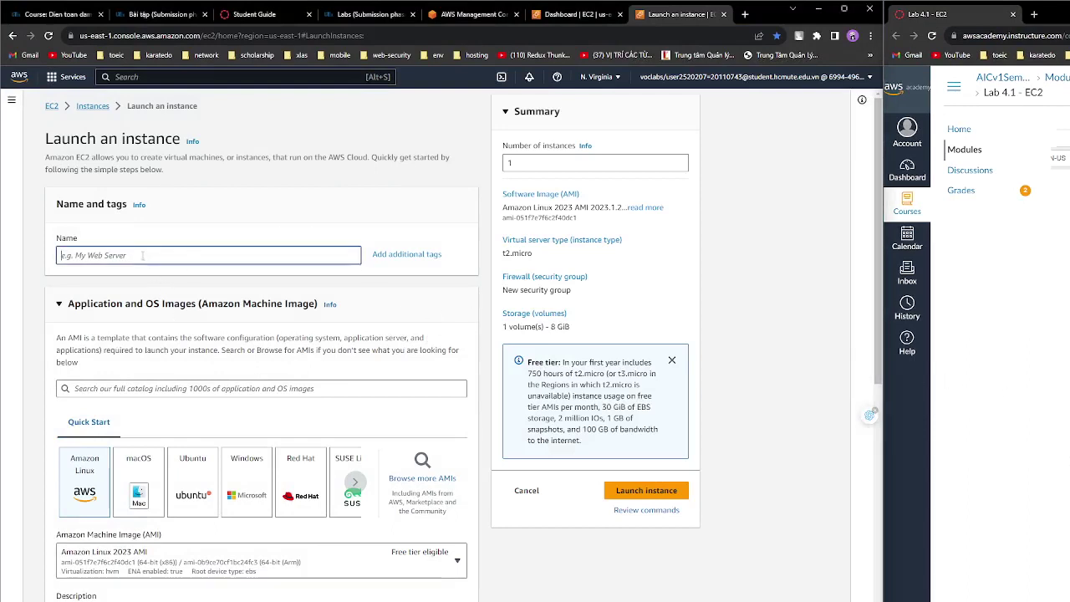
pyautogui.write('U')
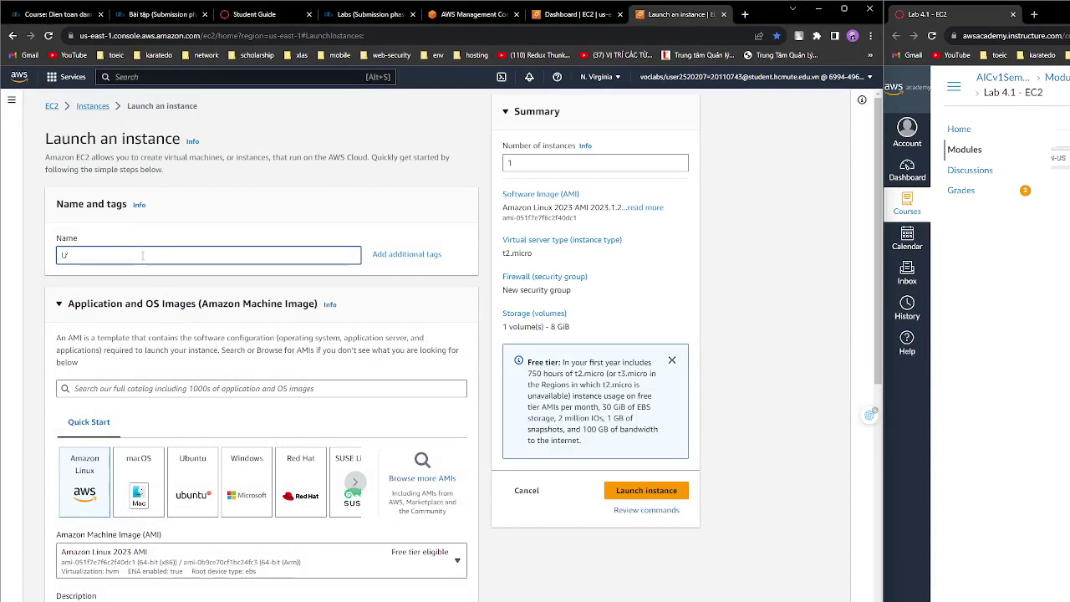
pyautogui.write('W')
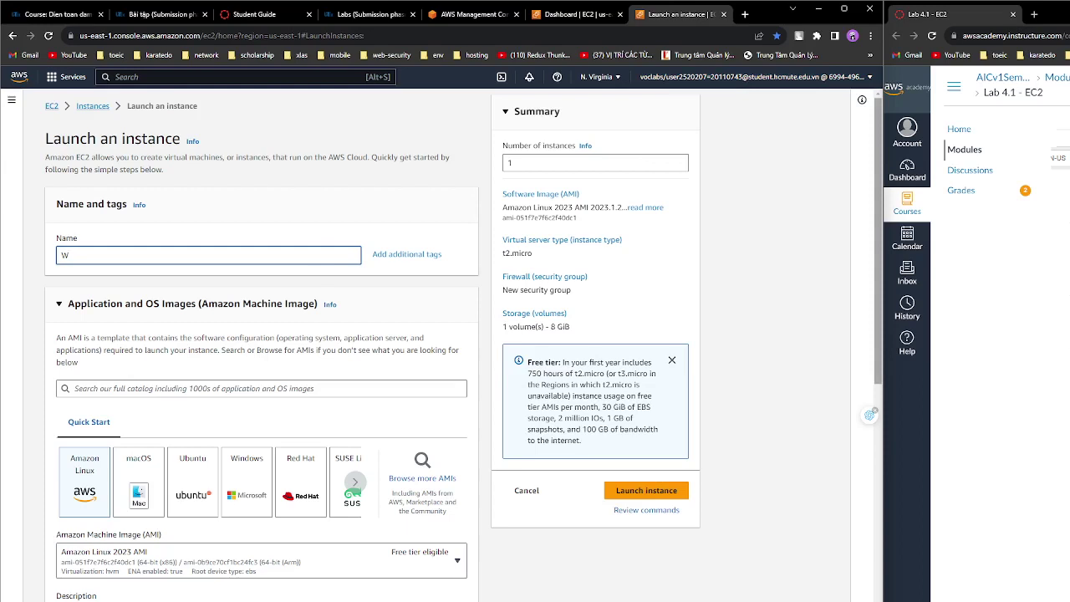
pyautogui.hotkey('alt', 'Tab')
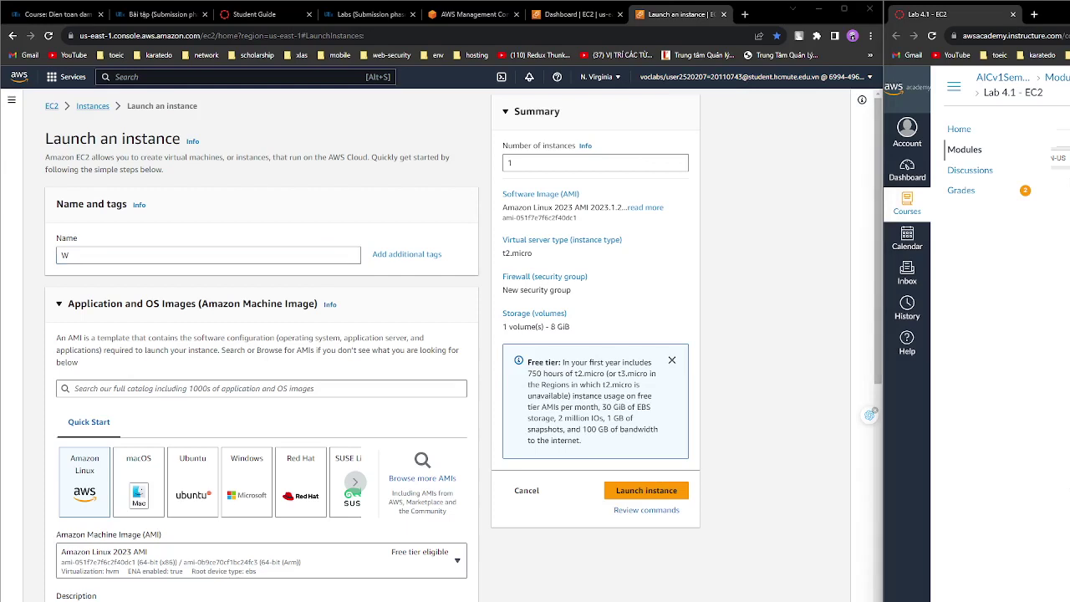
pyautogui.doubleClick(115, 253)
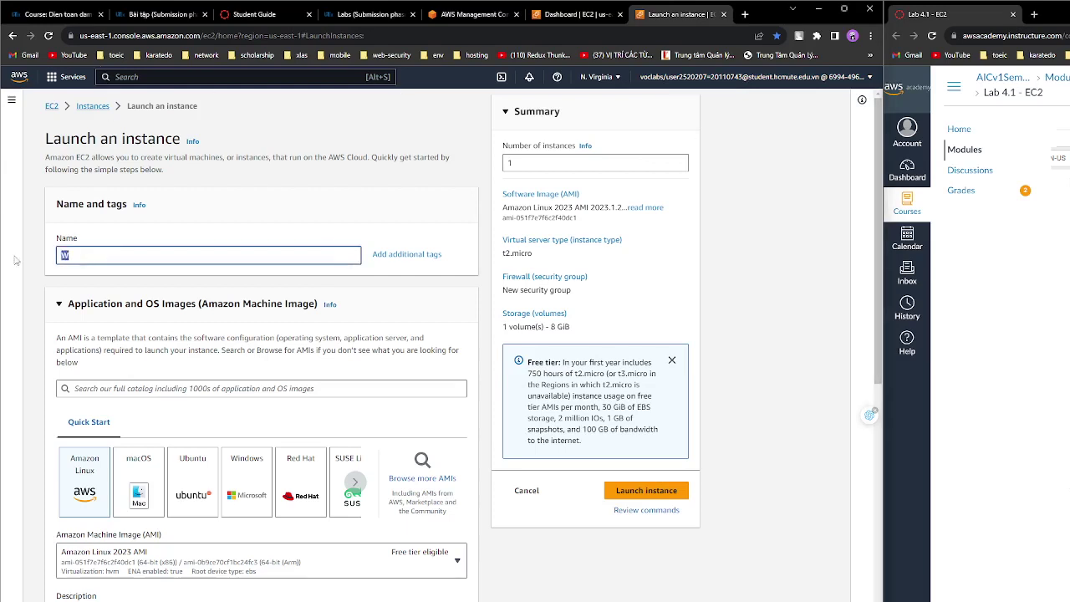
pyautogui.write('Web Server 1')
pyautogui.click(407, 257)
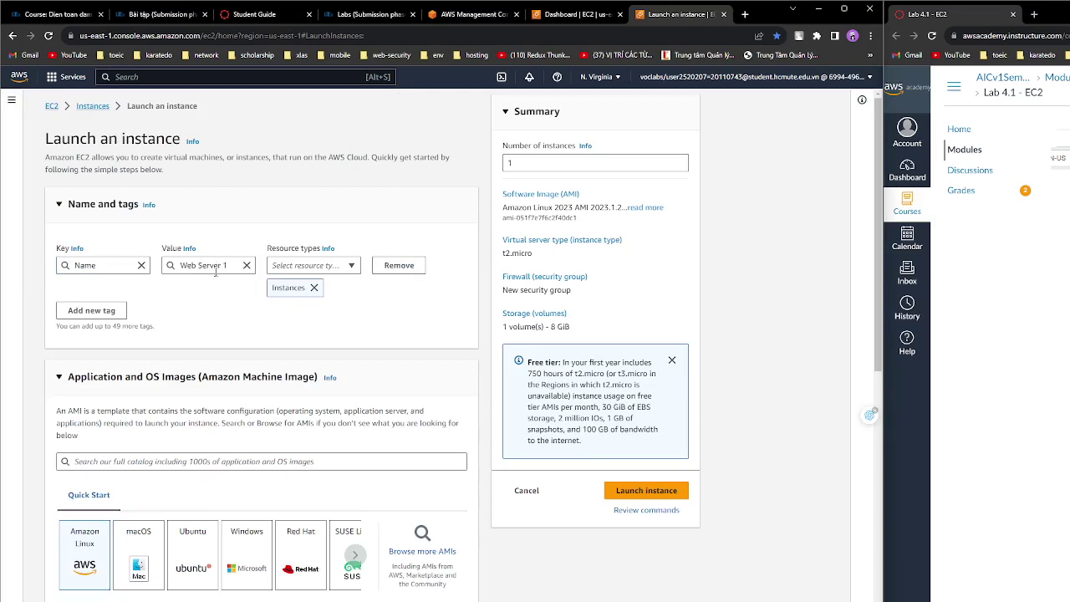
# - Examine the key suggestions and the resource type options of the instance's Name tag
pyautogui.click(99, 265)
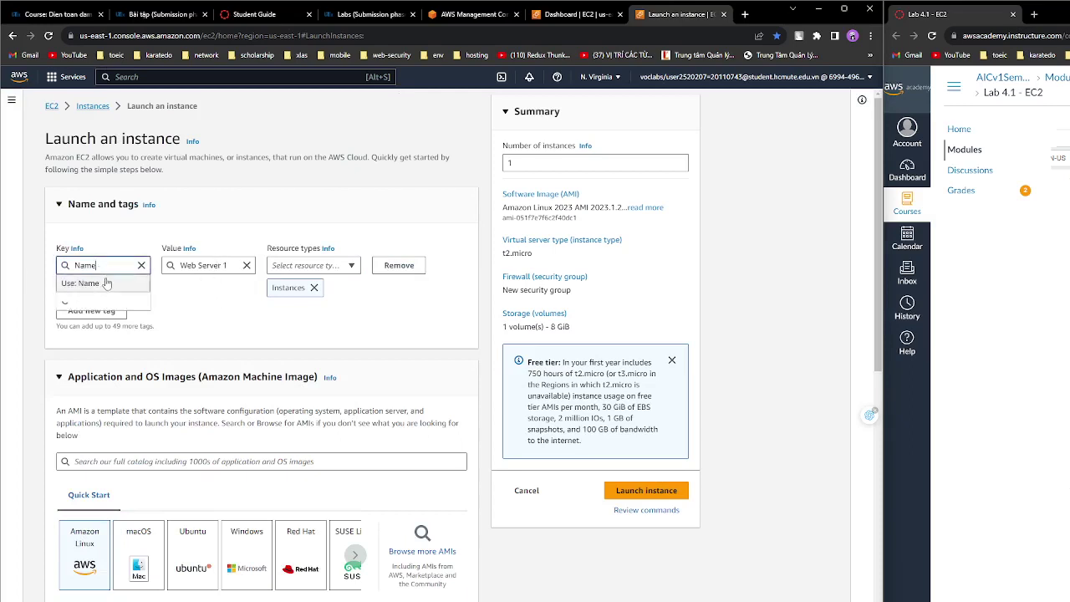
pyautogui.click(198, 308)
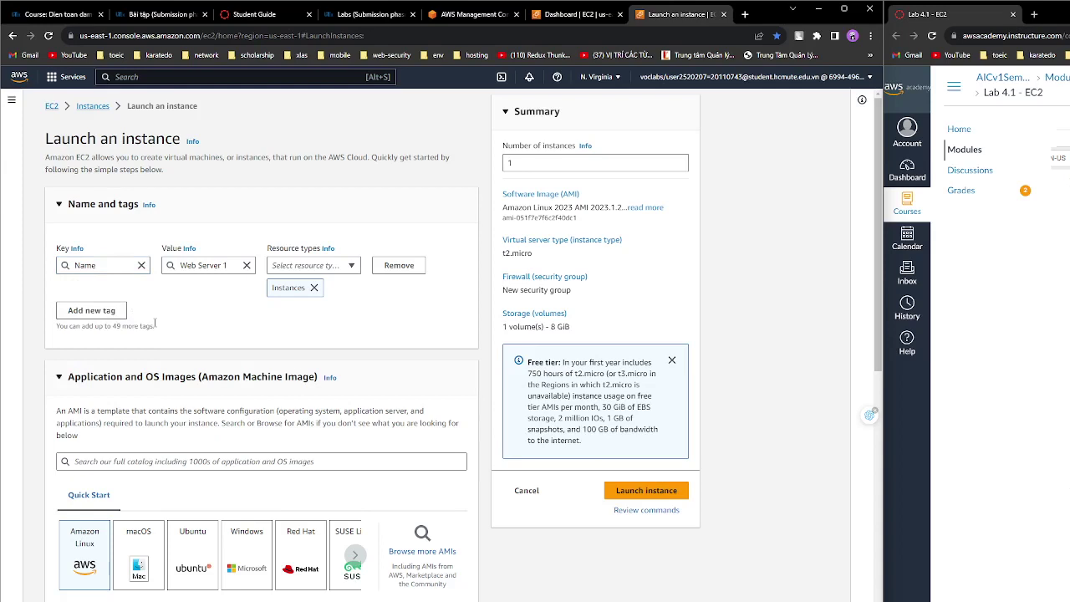
pyautogui.scroll(-2, 155, 323)
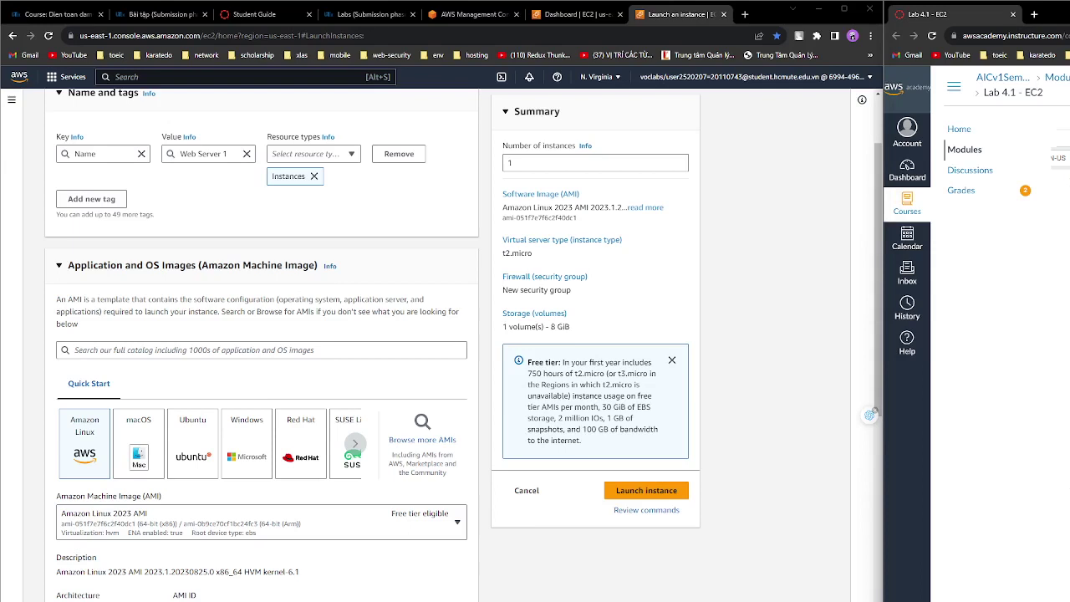
pyautogui.click(117, 155)
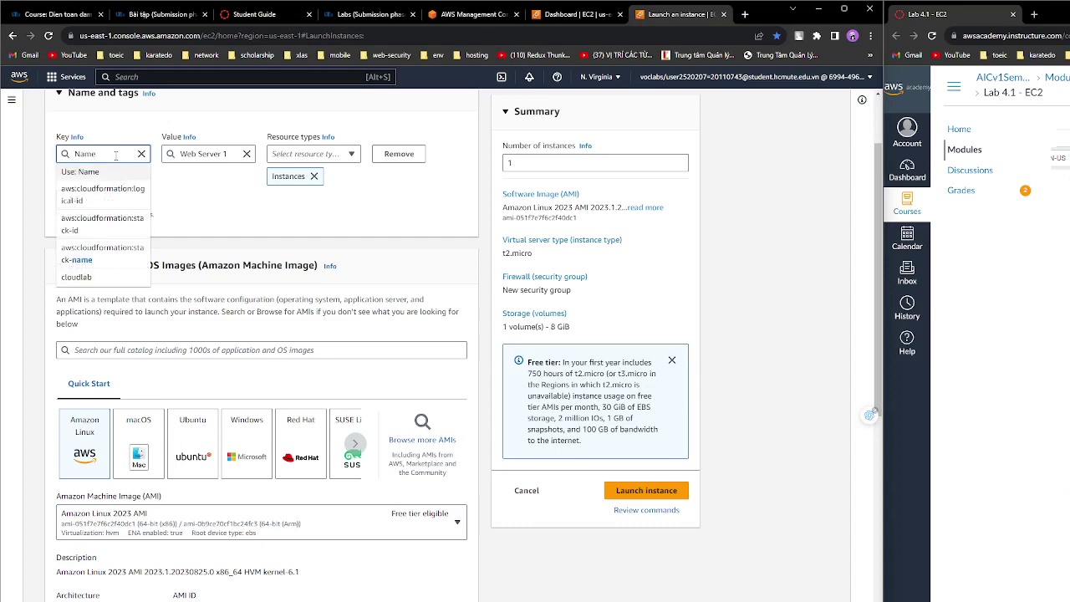
pyautogui.click(164, 192)
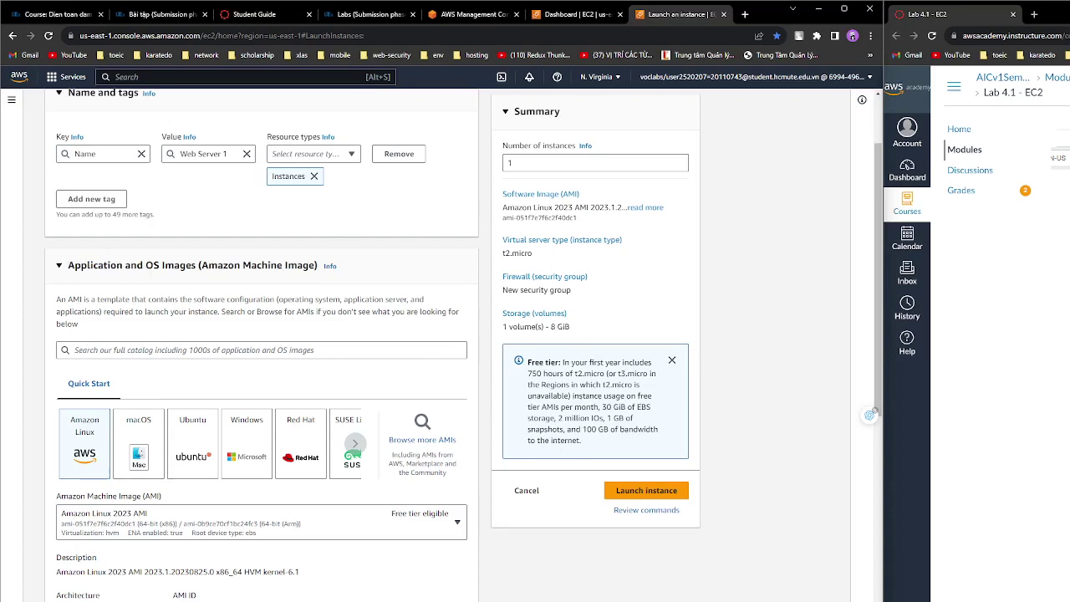
pyautogui.click(351, 155)
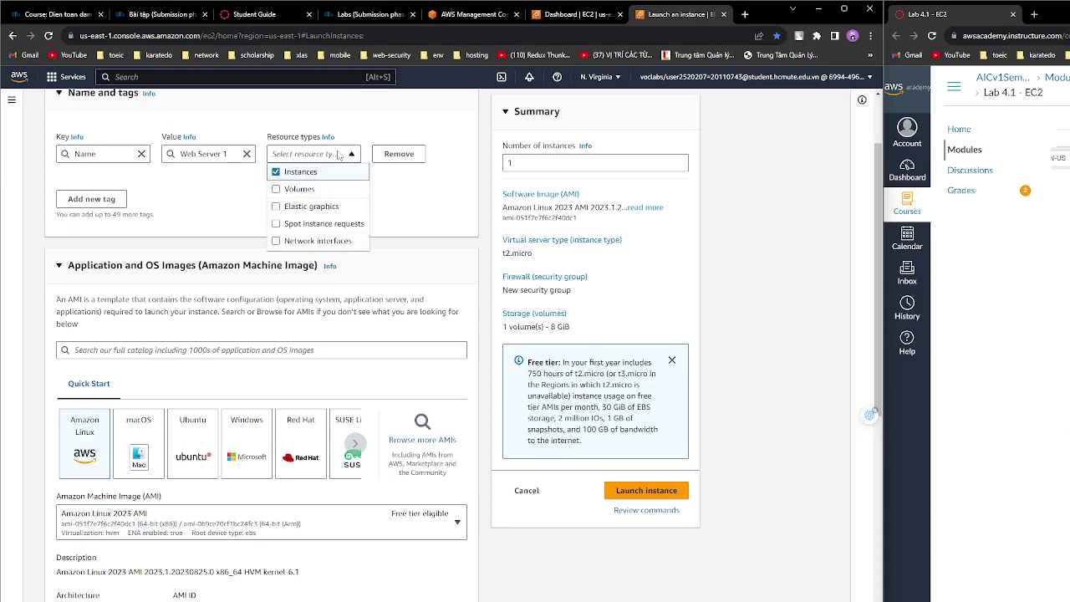
pyautogui.click(341, 155)
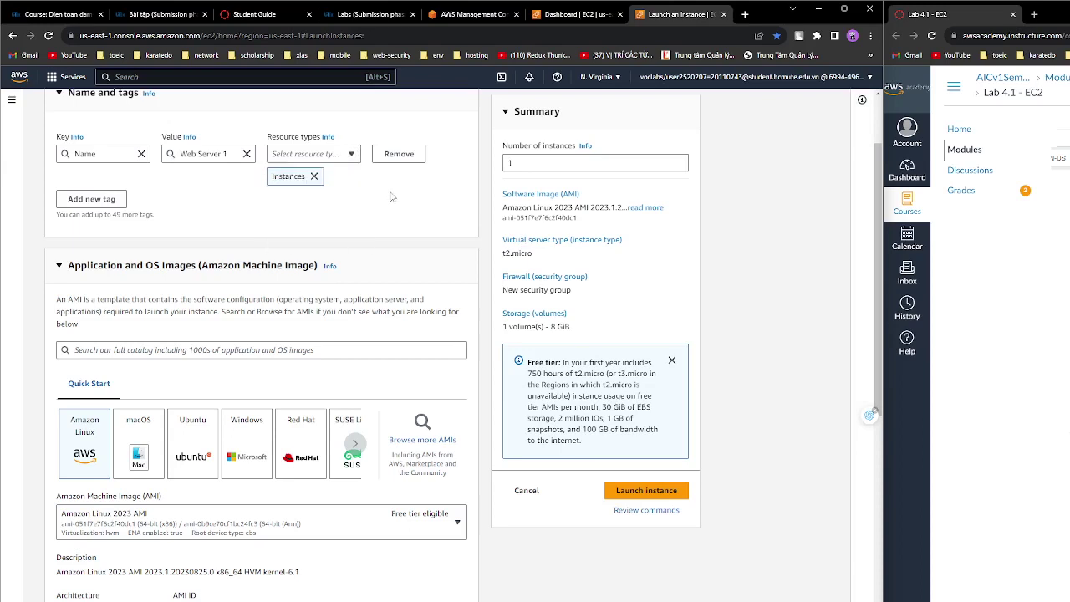
# - Choose Amazon Linux from the Quick Start machine images for the instance
pyautogui.click(315, 349)
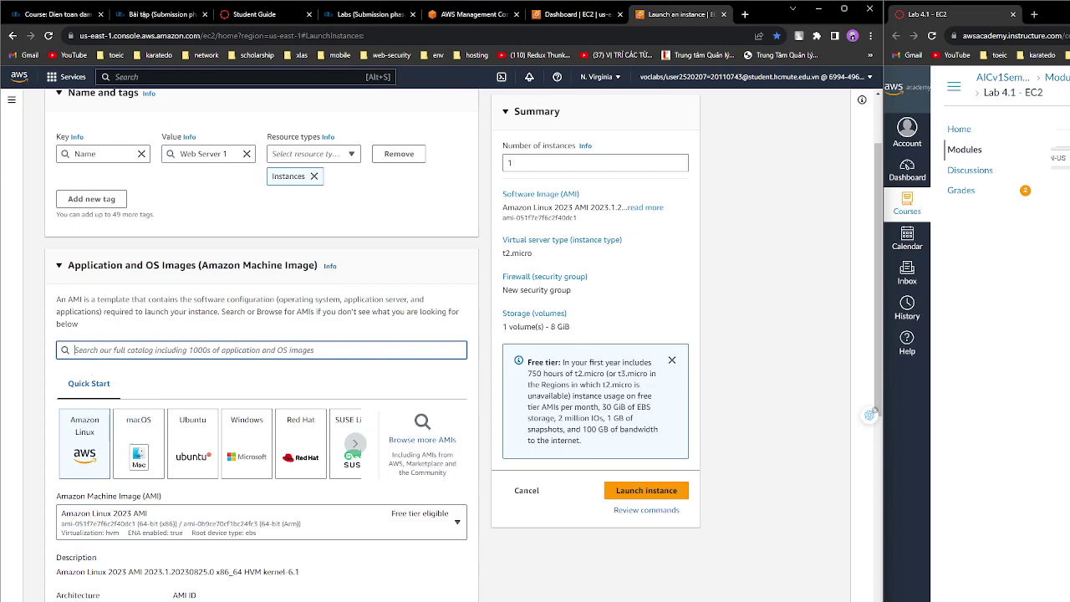
pyautogui.click(87, 443)
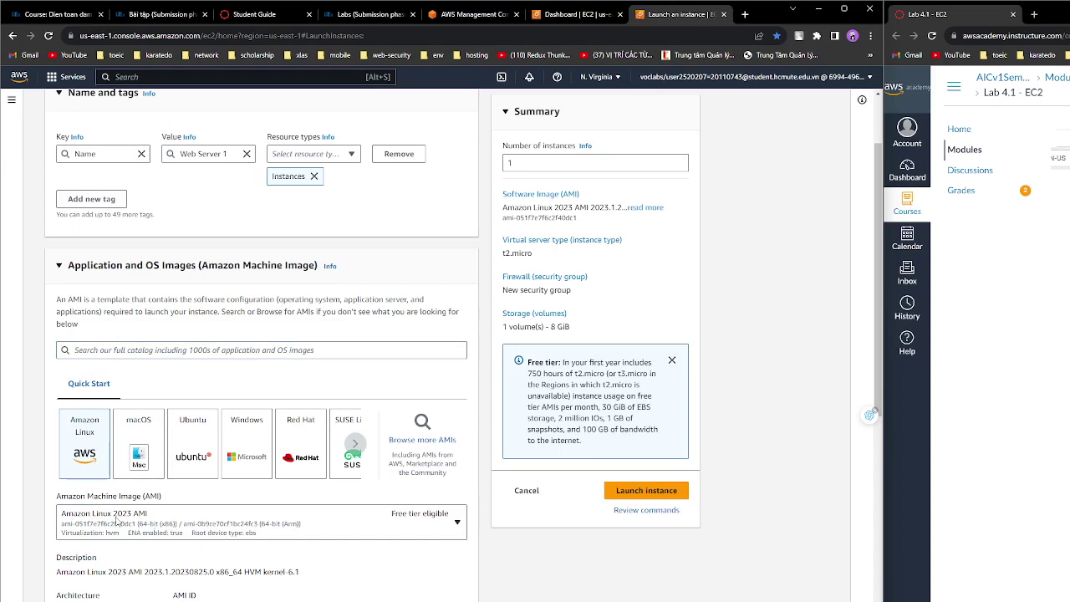
pyautogui.scroll(-2, 281, 535)
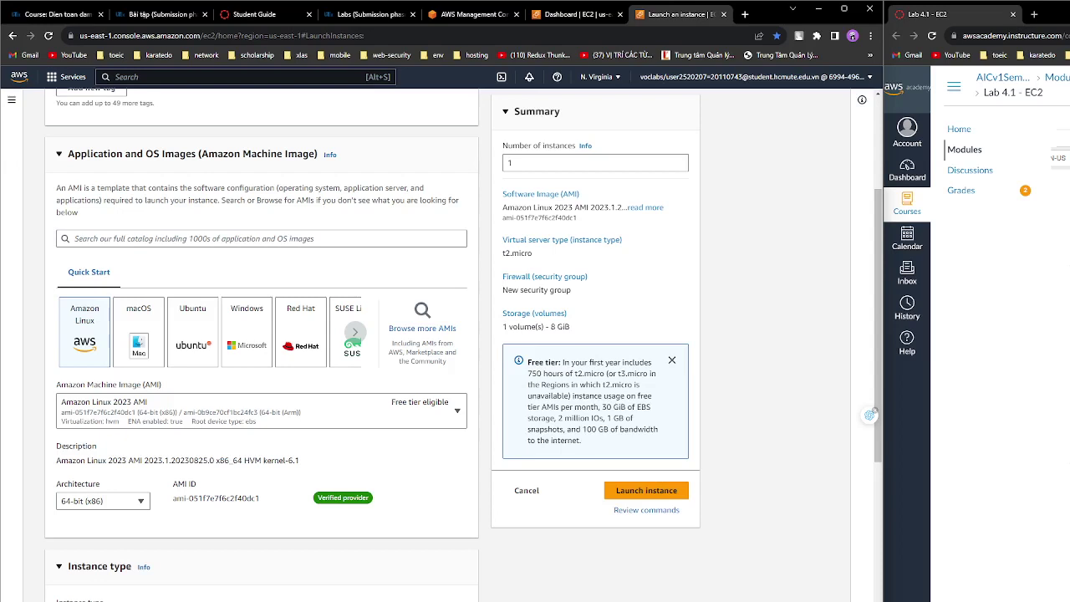
pyautogui.scroll(-2, 340, 521)
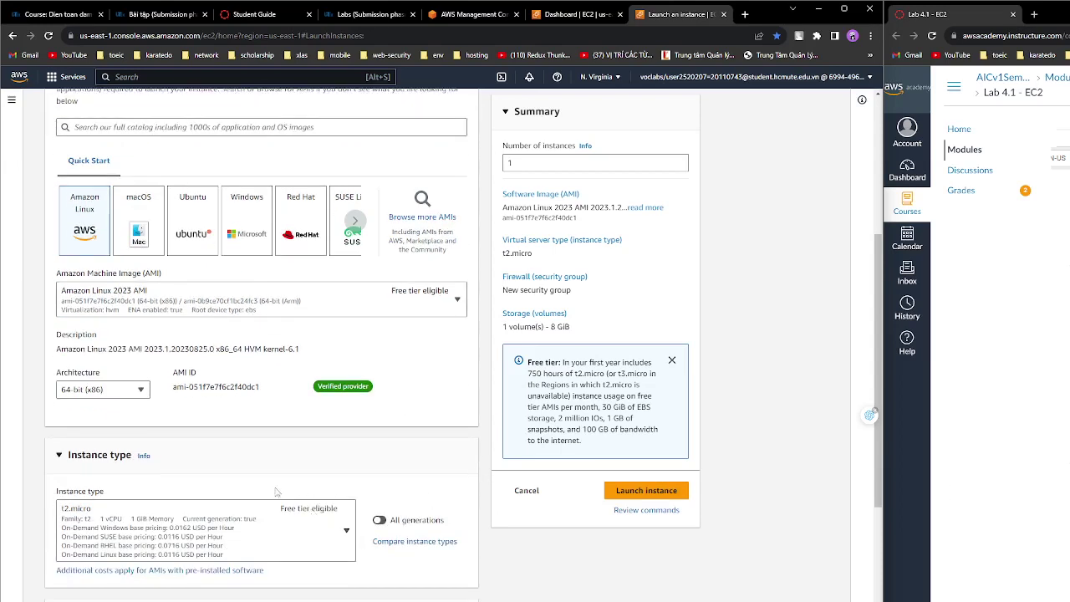
# - Select vockey as the key pair for logging in to the instance
pyautogui.scroll(-2, 306, 535)
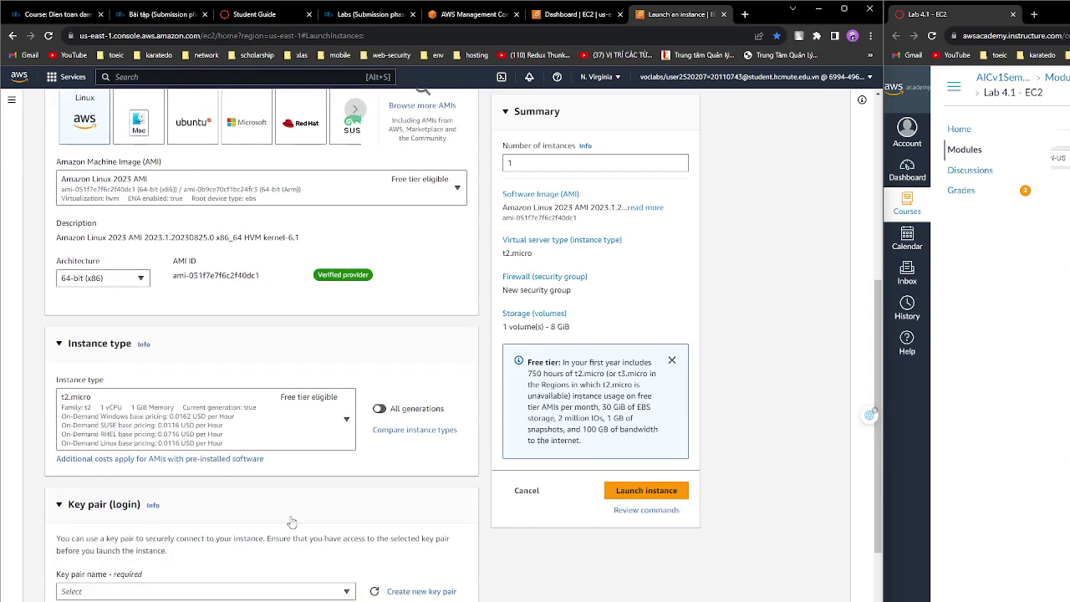
pyautogui.scroll(-2, 288, 518)
pyautogui.click(296, 483)
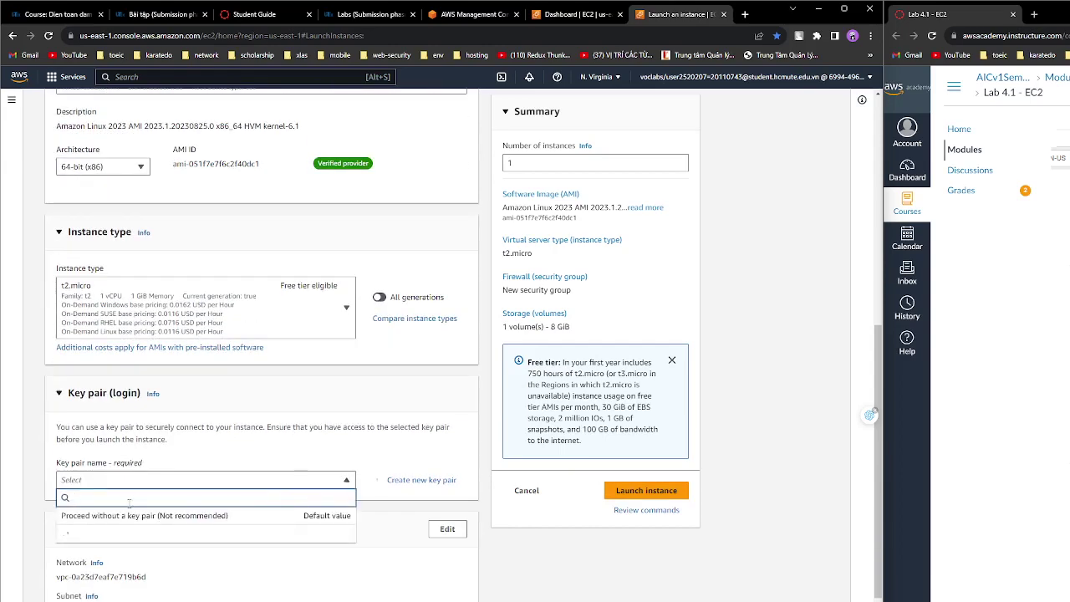
pyautogui.click(113, 539)
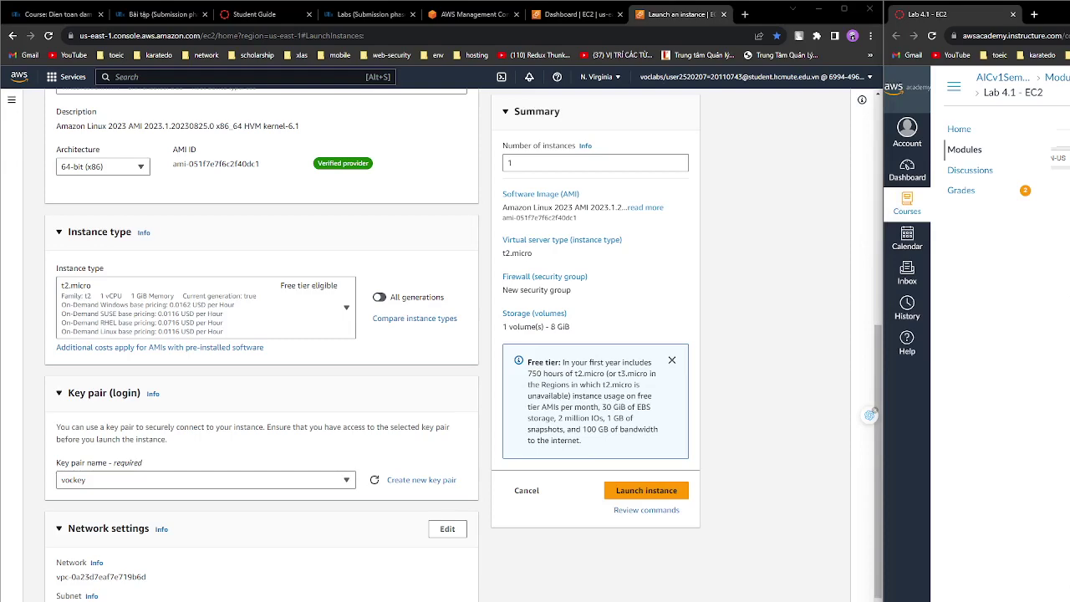
# - Open the network settings for editing and set auto-assign public IP to Enable
pyautogui.scroll(-2, 186, 468)
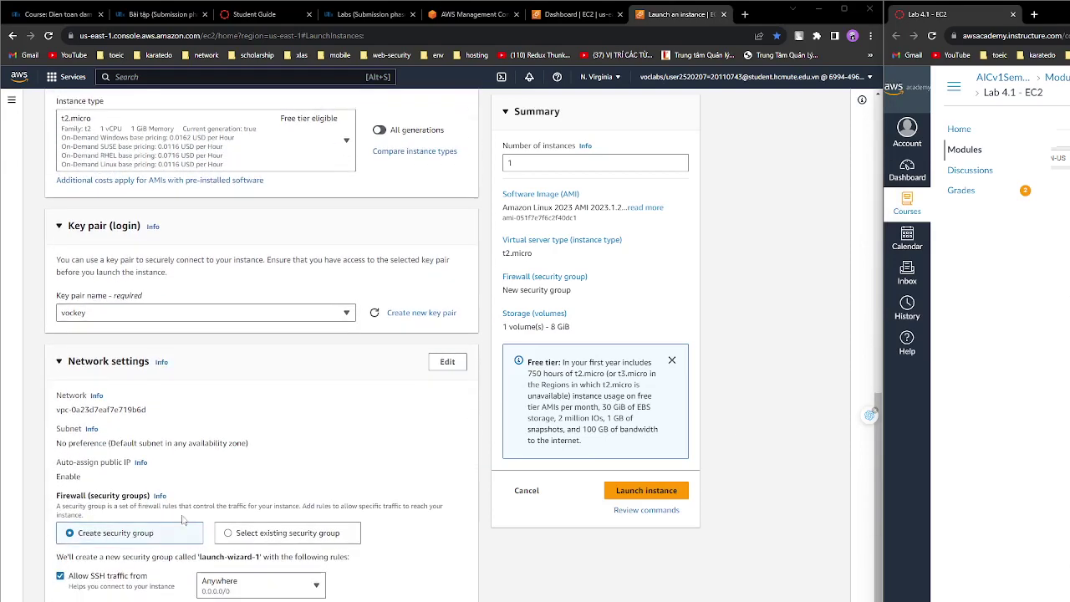
pyautogui.click(447, 361)
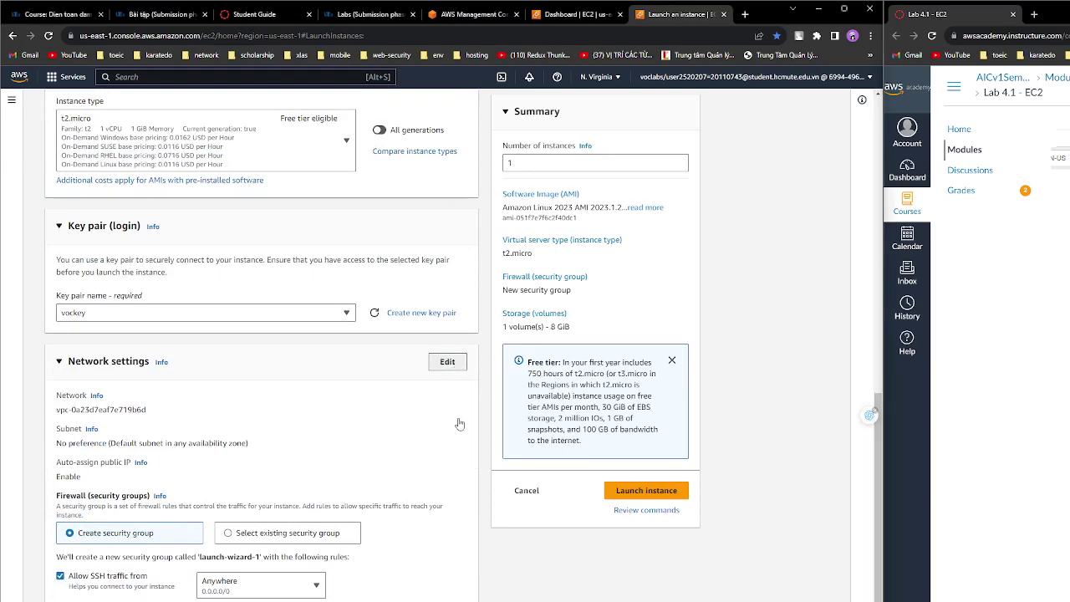
pyautogui.scroll(-1, 393, 397)
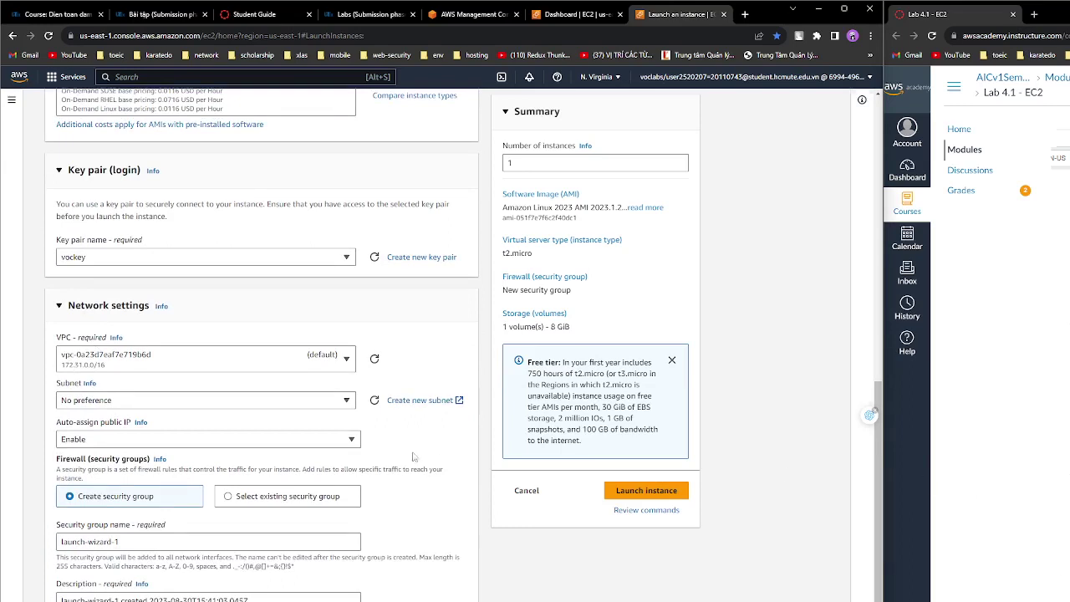
pyautogui.click(343, 441)
pyautogui.click(336, 472)
pyautogui.click(350, 438)
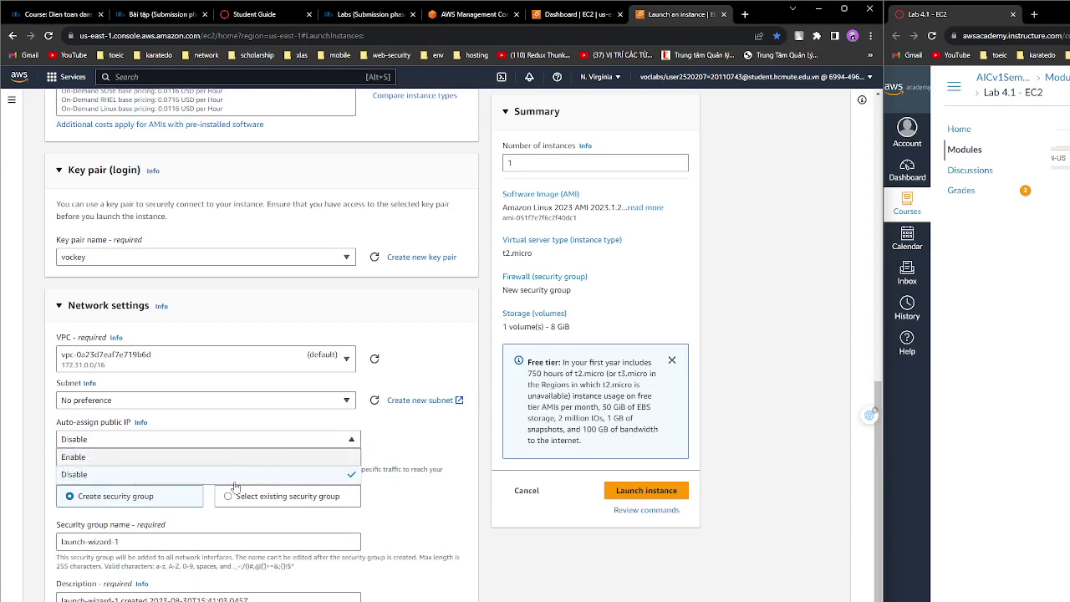
pyautogui.click(235, 457)
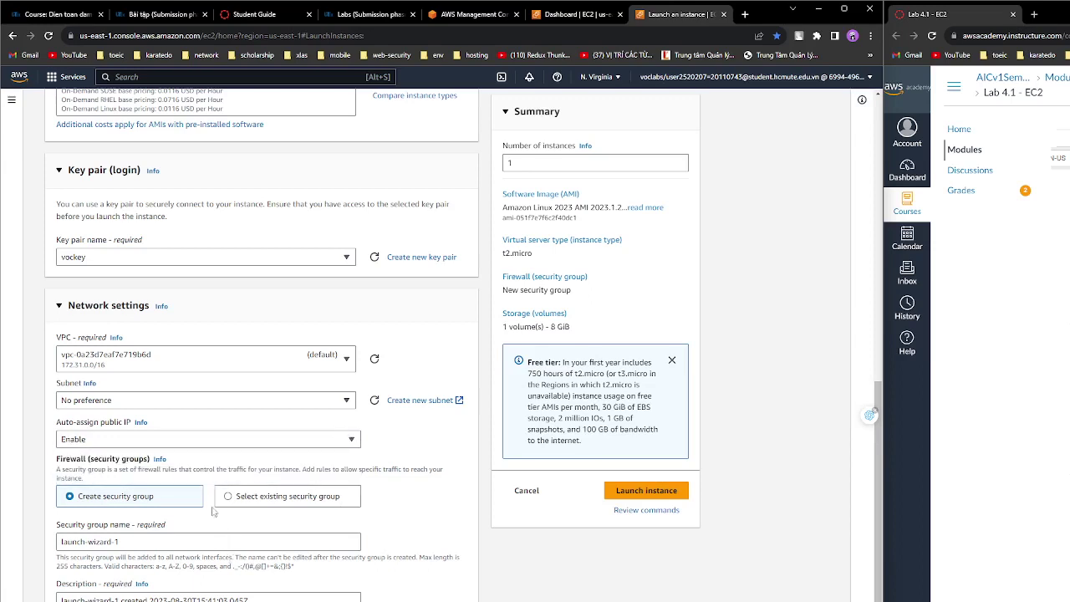
pyautogui.click(142, 441)
pyautogui.click(131, 463)
pyautogui.click(154, 401)
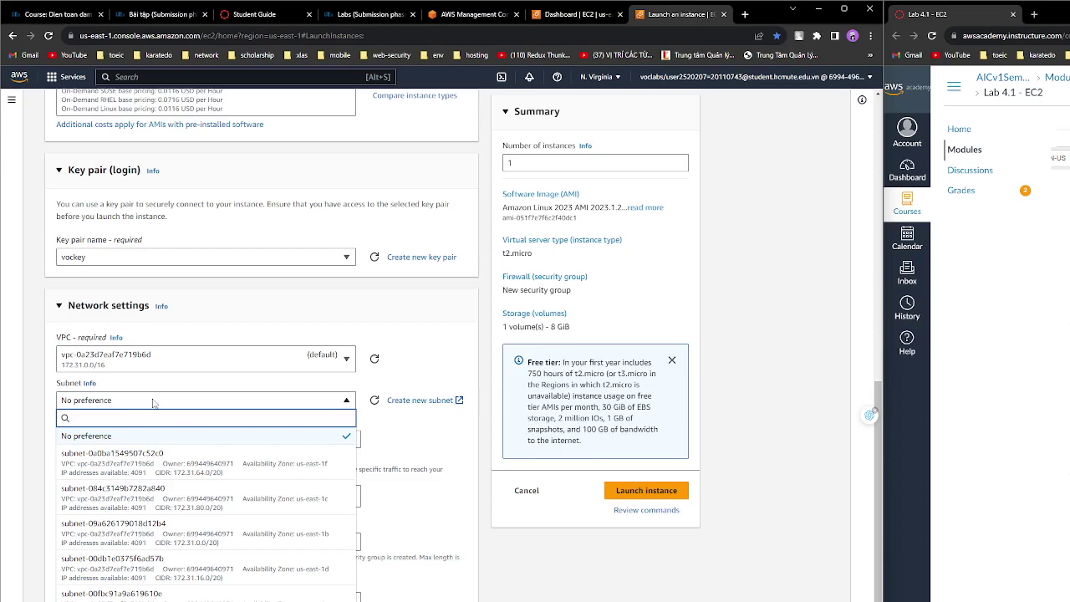
pyautogui.click(153, 403)
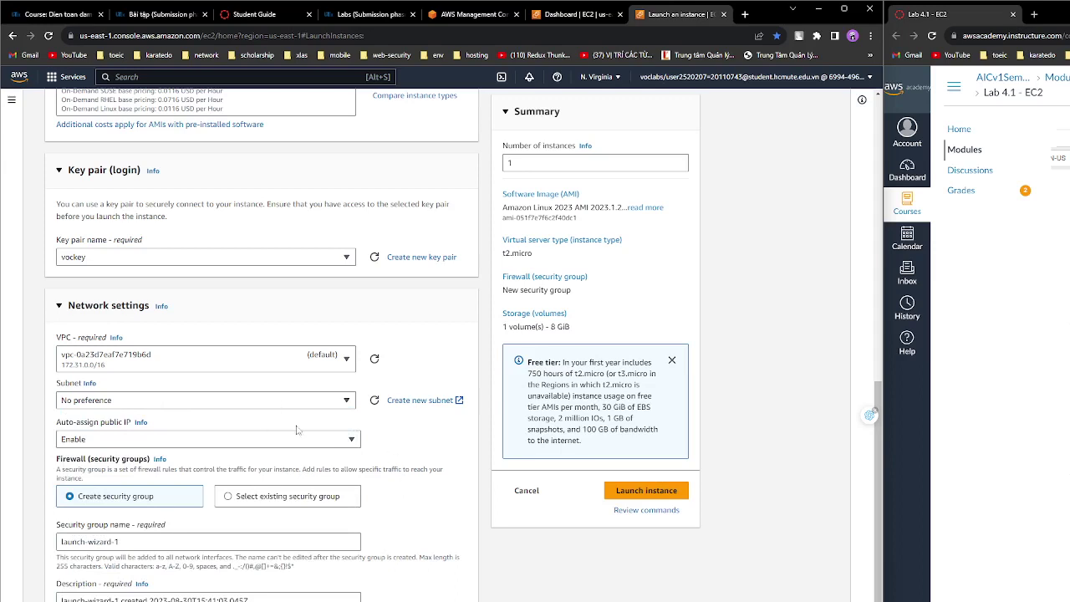
pyautogui.click(334, 405)
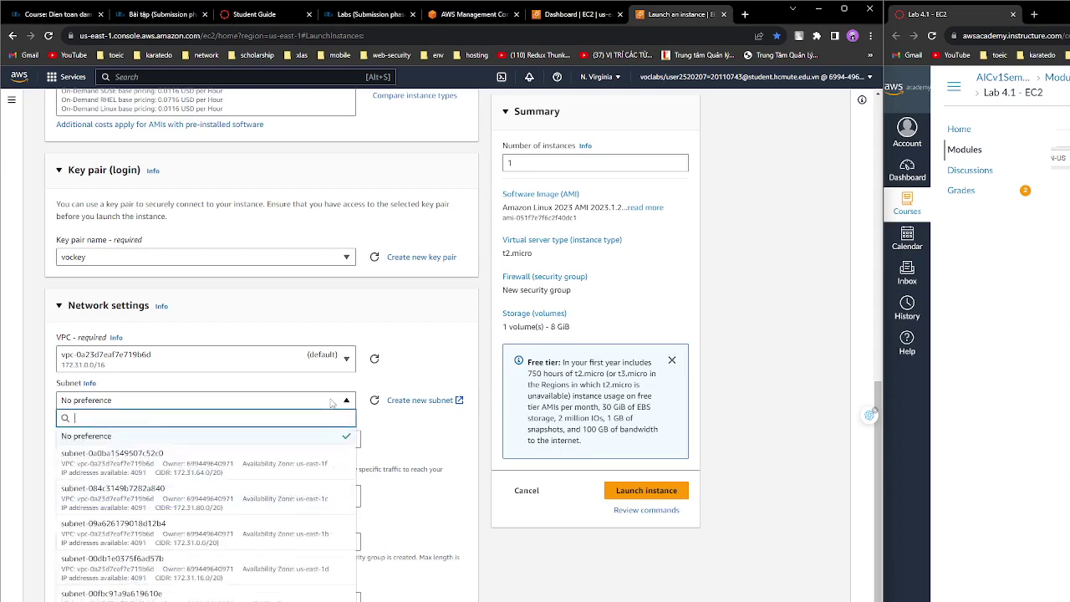
pyautogui.click(332, 404)
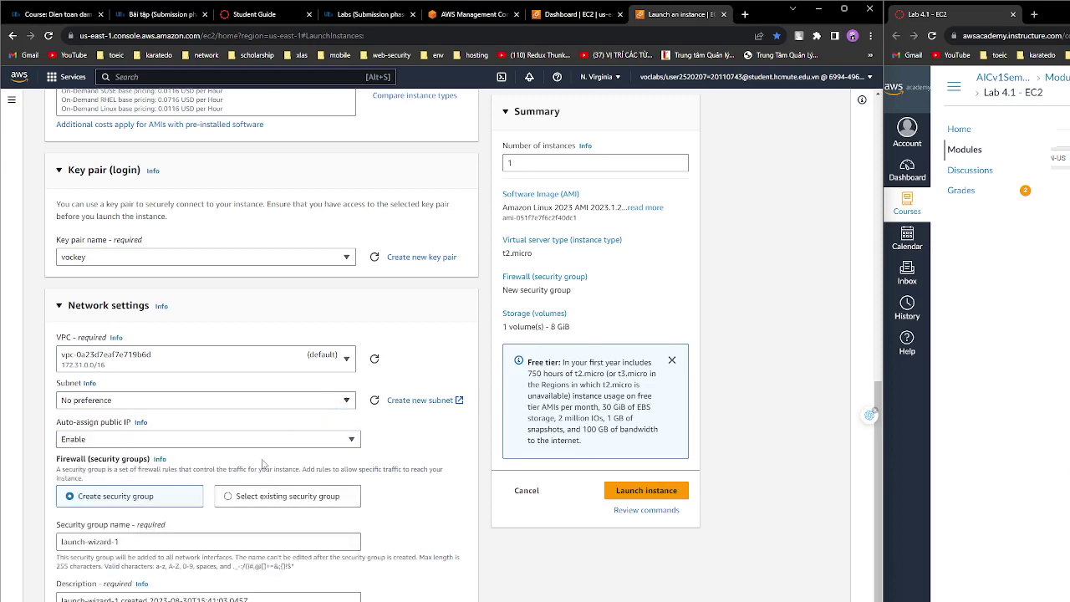
# - Name the new security group Web Server in the network settings
pyautogui.scroll(-1, 262, 495)
pyautogui.click(211, 486)
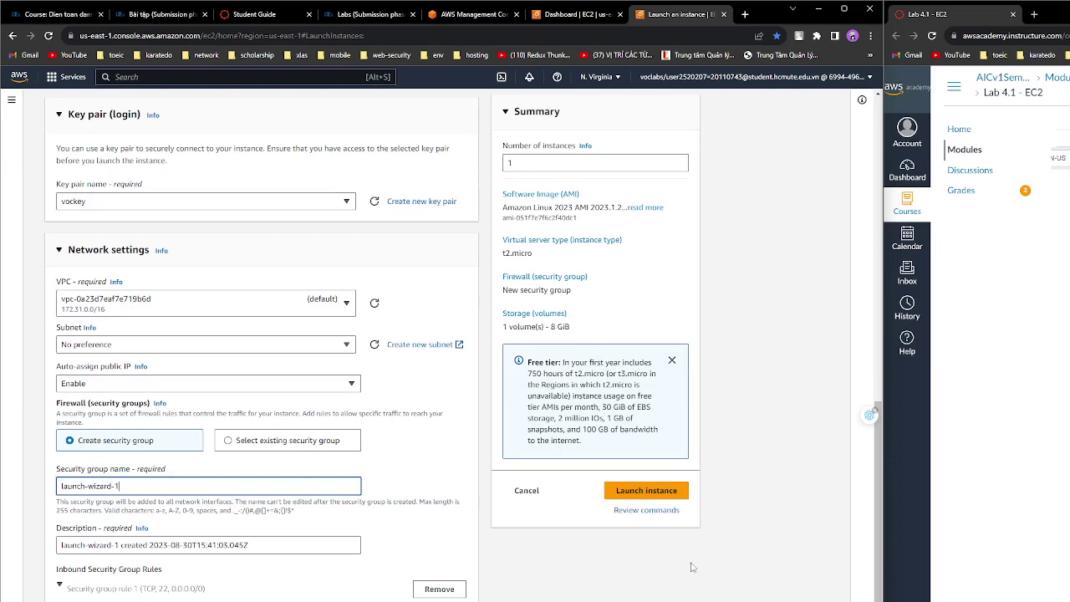
pyautogui.moveTo(137, 486); pyautogui.dragTo(37, 489)
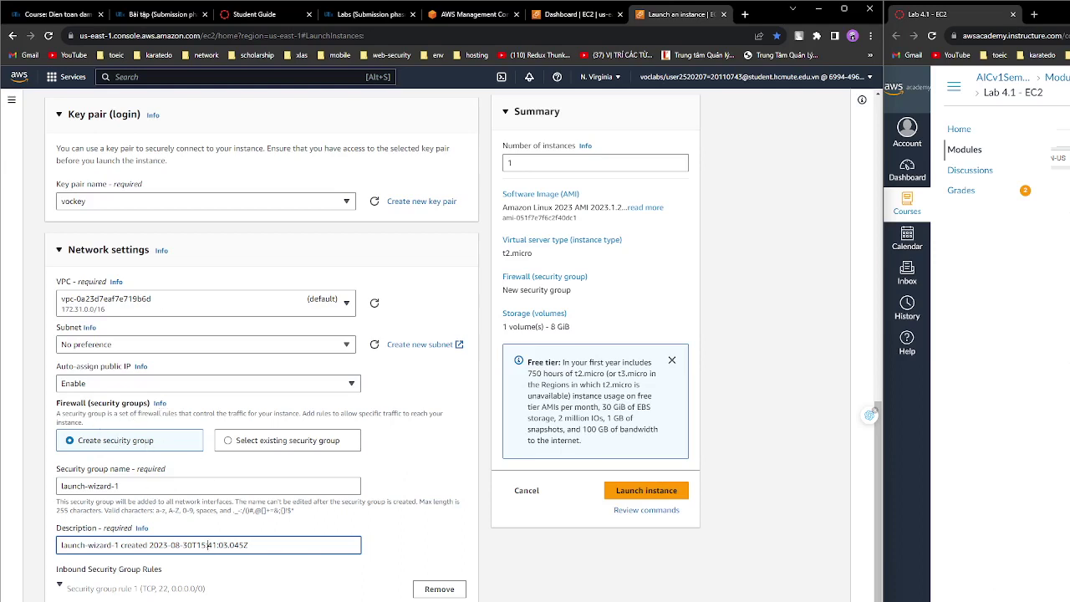
pyautogui.scroll(-1, 460, 334)
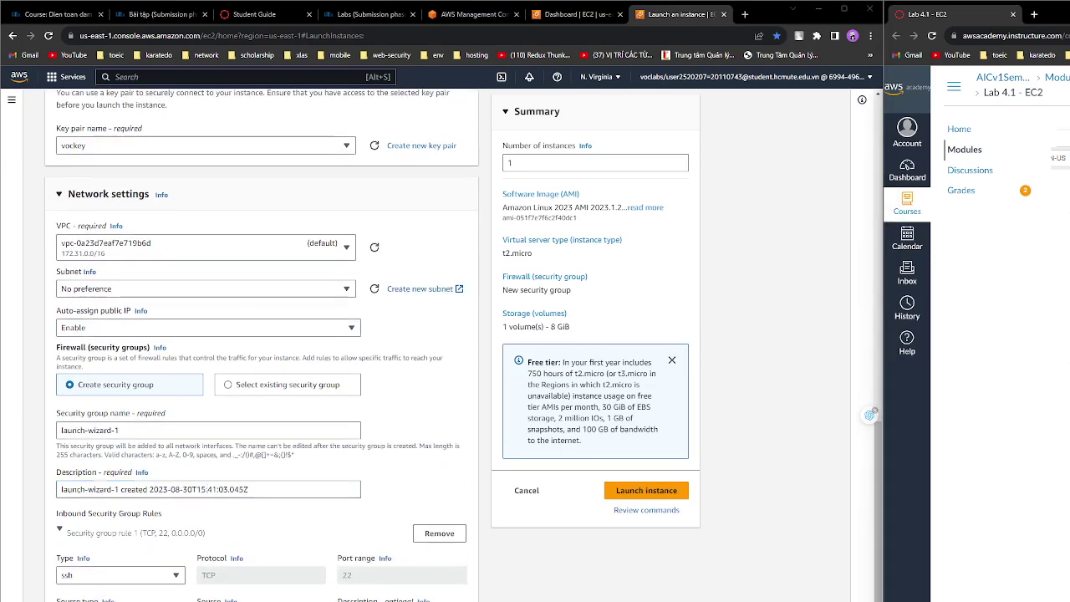
pyautogui.tripleClick(128, 432)
pyautogui.write('Web Server')
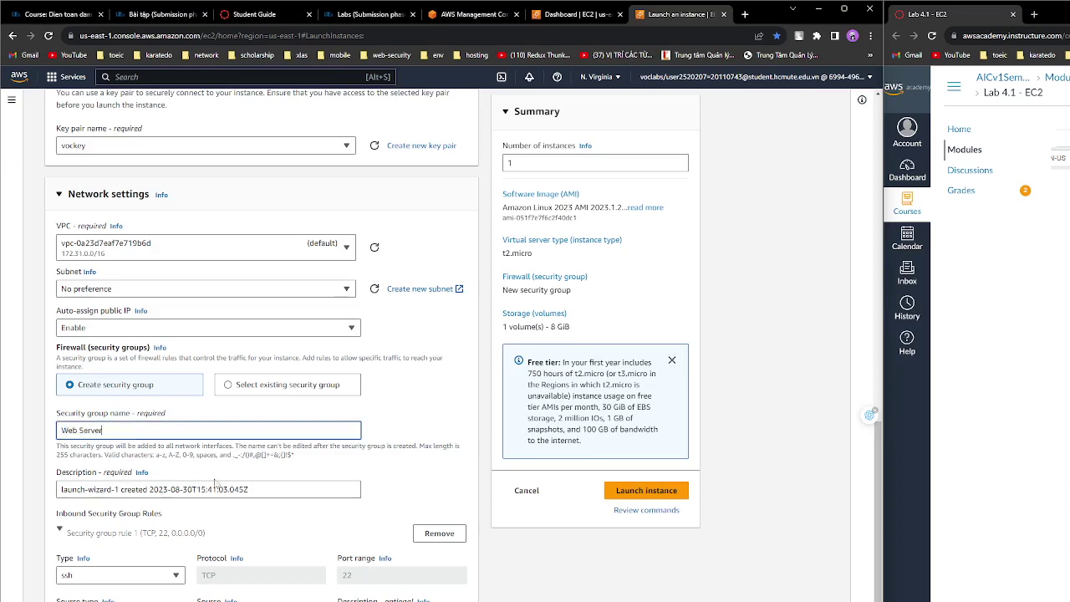
# - Describe the security group as "Security group for my web server" and remove its inbound ssh rule
pyautogui.click(246, 491)
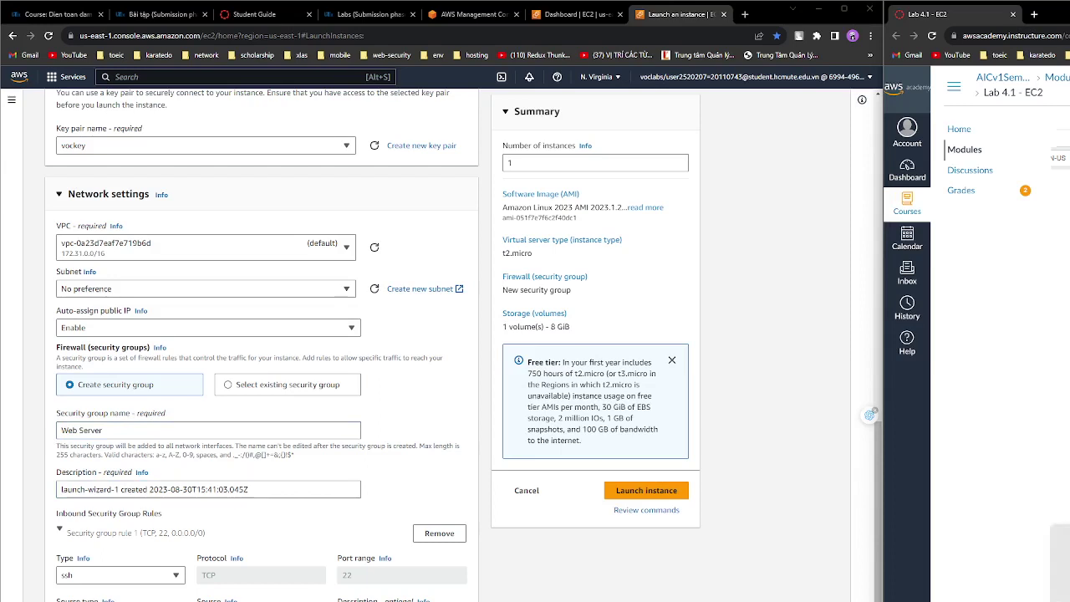
pyautogui.tripleClick(292, 488)
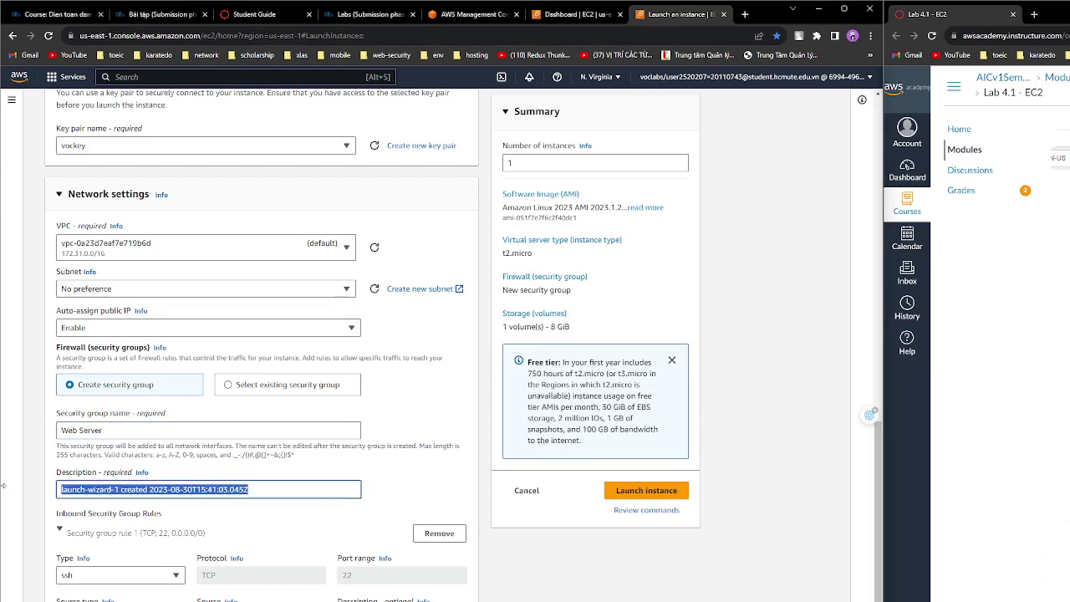
pyautogui.write('Security group for my web server')
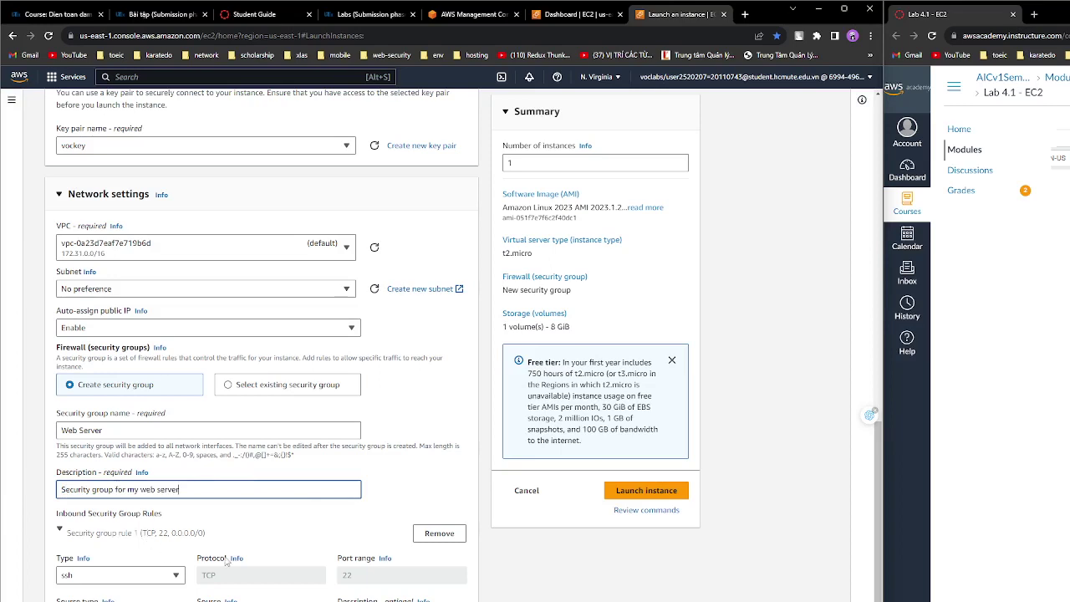
pyautogui.scroll(-1, 247, 511)
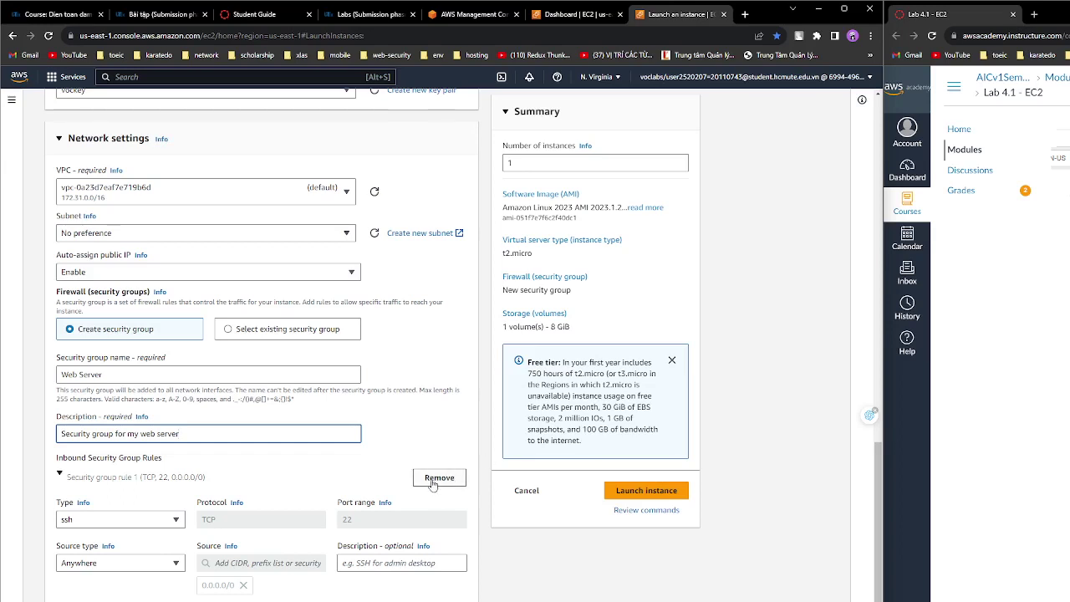
pyautogui.click(432, 483)
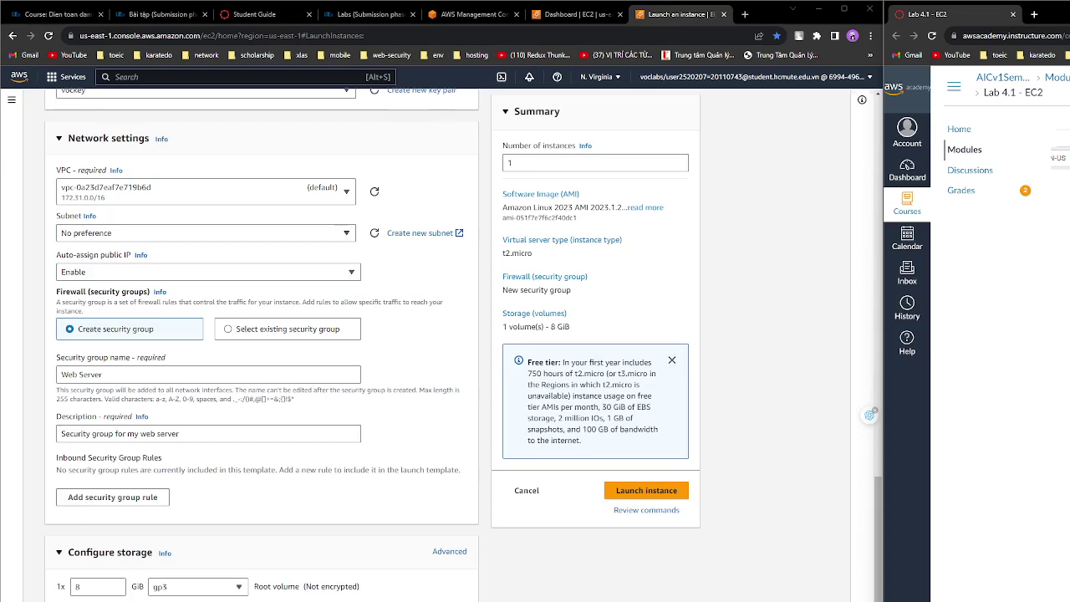
# - Set the root volume's storage type to General purpose SSD (gp2)
pyautogui.scroll(-1, 334, 434)
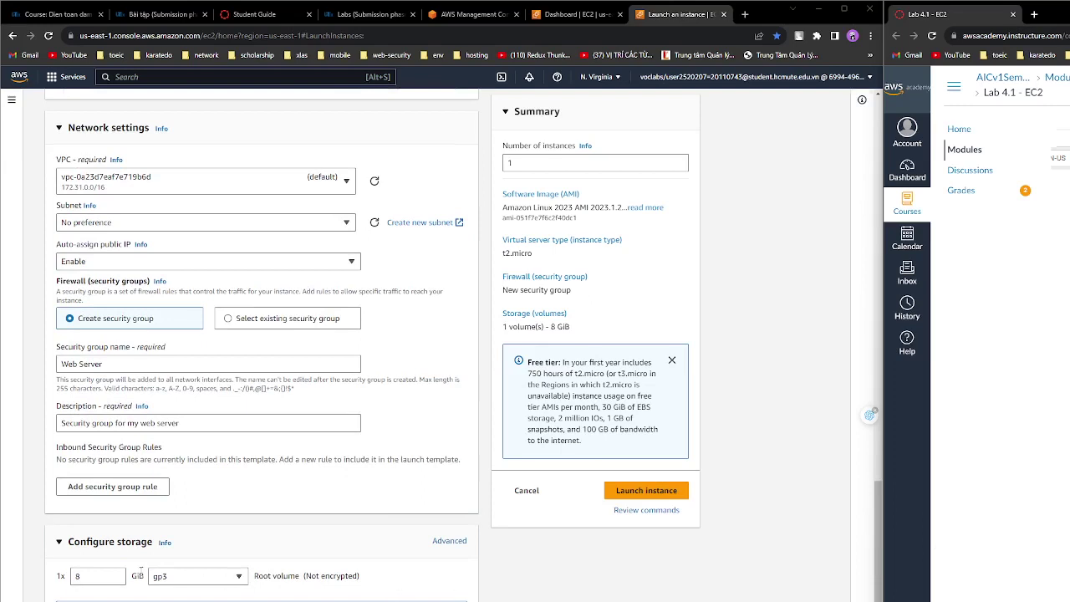
pyautogui.click(181, 579)
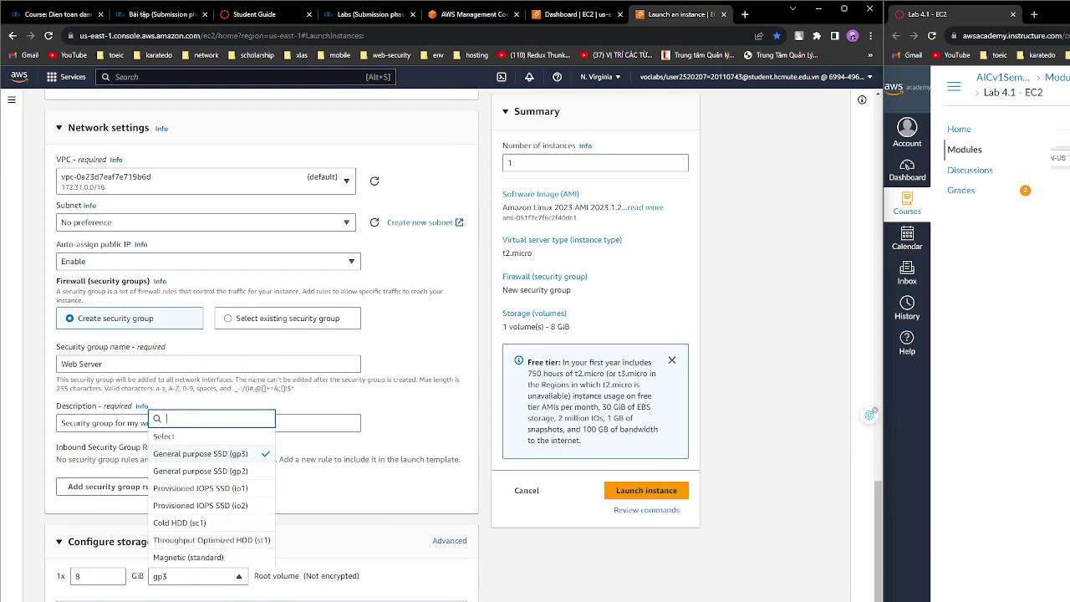
pyautogui.press('Escape')
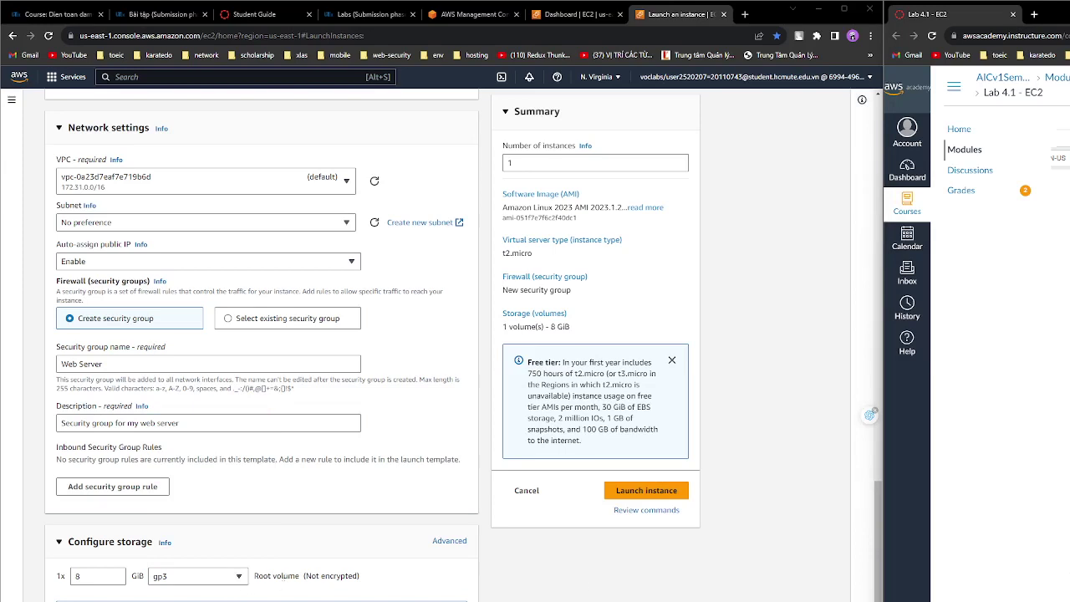
pyautogui.click(214, 580)
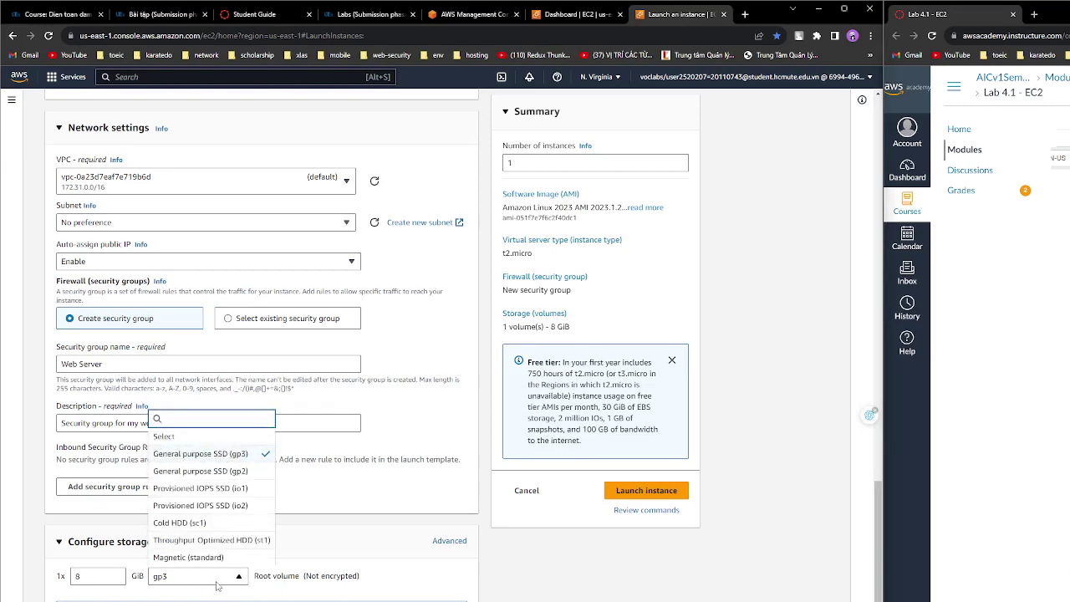
pyautogui.click(217, 585)
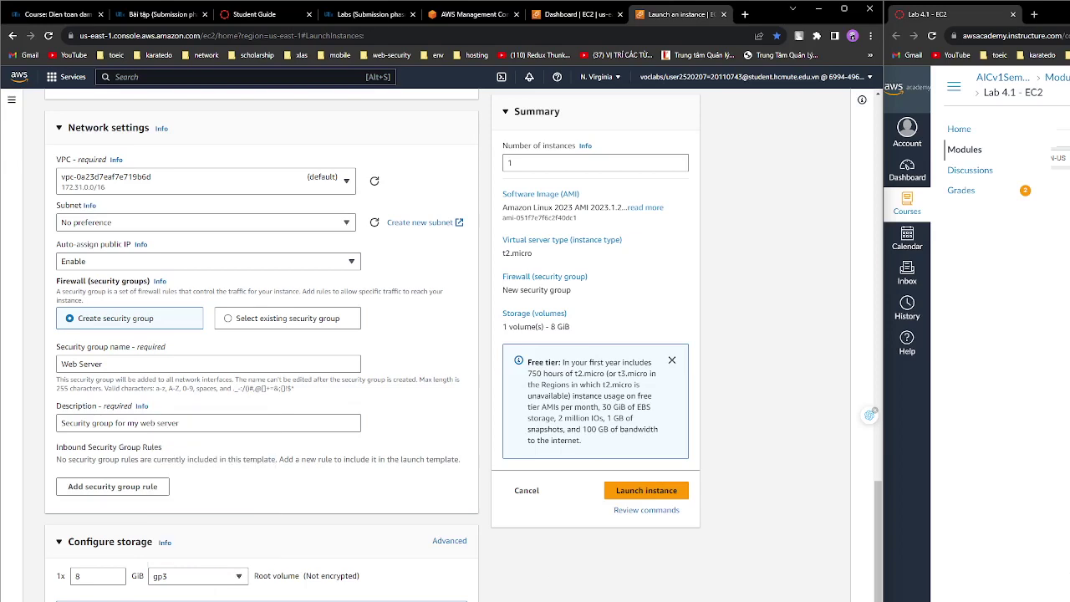
pyautogui.click(238, 576)
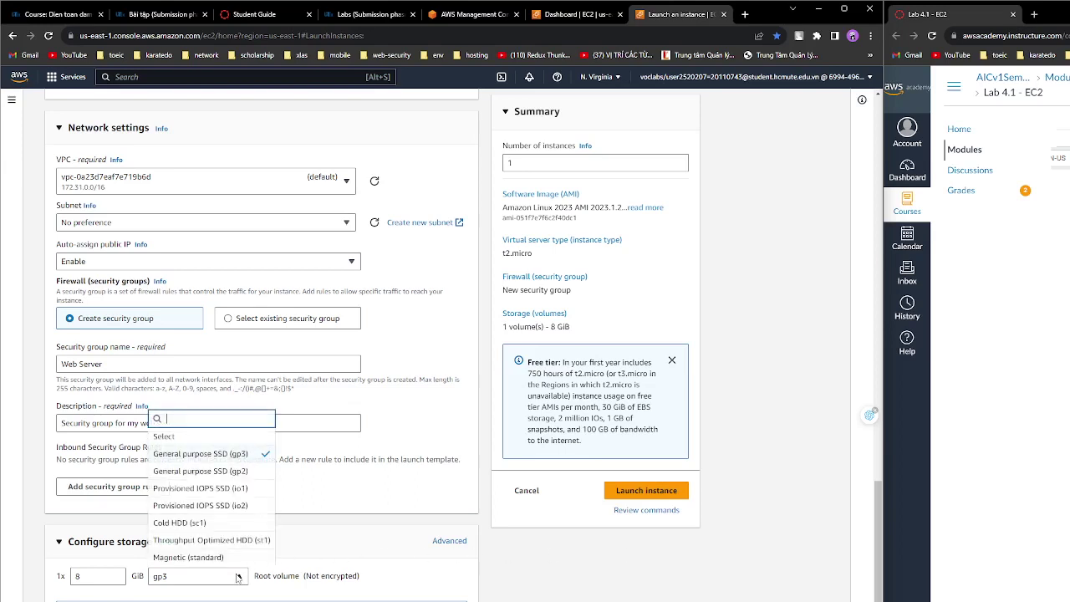
pyautogui.click(222, 474)
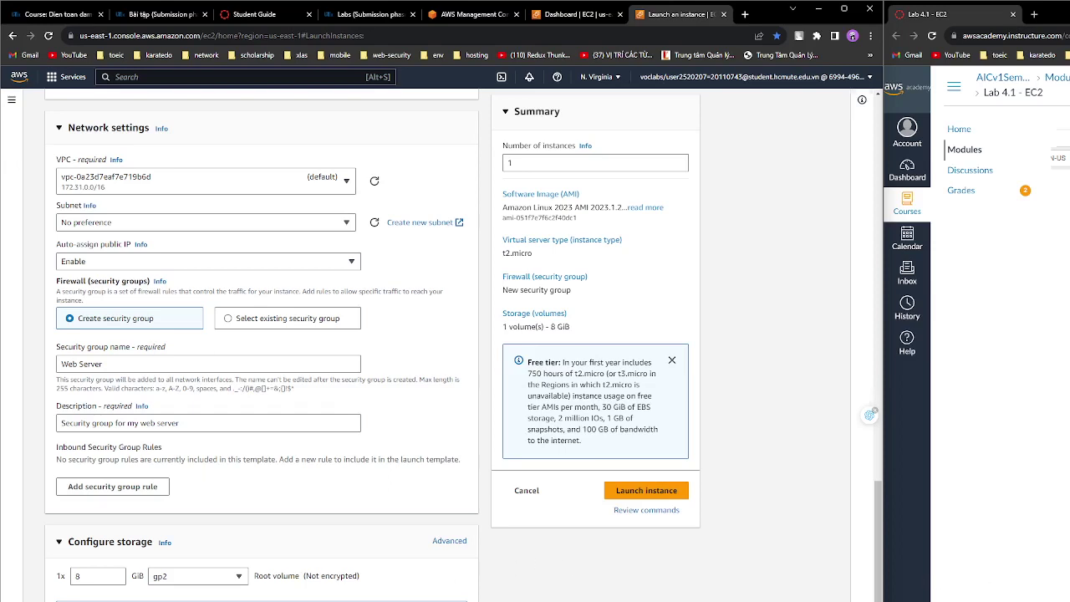
# - Enter a bash user data script that updates yum, installs, enables and starts httpd, and writes a "Hello World!" heading to /var/www/html/index.html
pyautogui.scroll(-3, 261, 348)
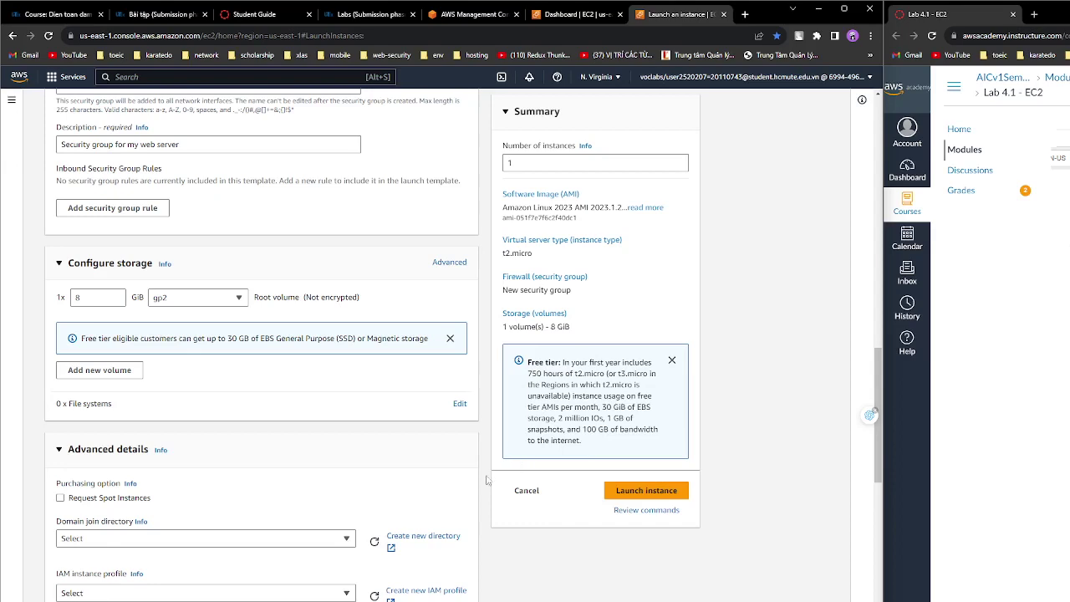
pyautogui.scroll(-2, 359, 551)
pyautogui.scroll(-9, 341, 571)
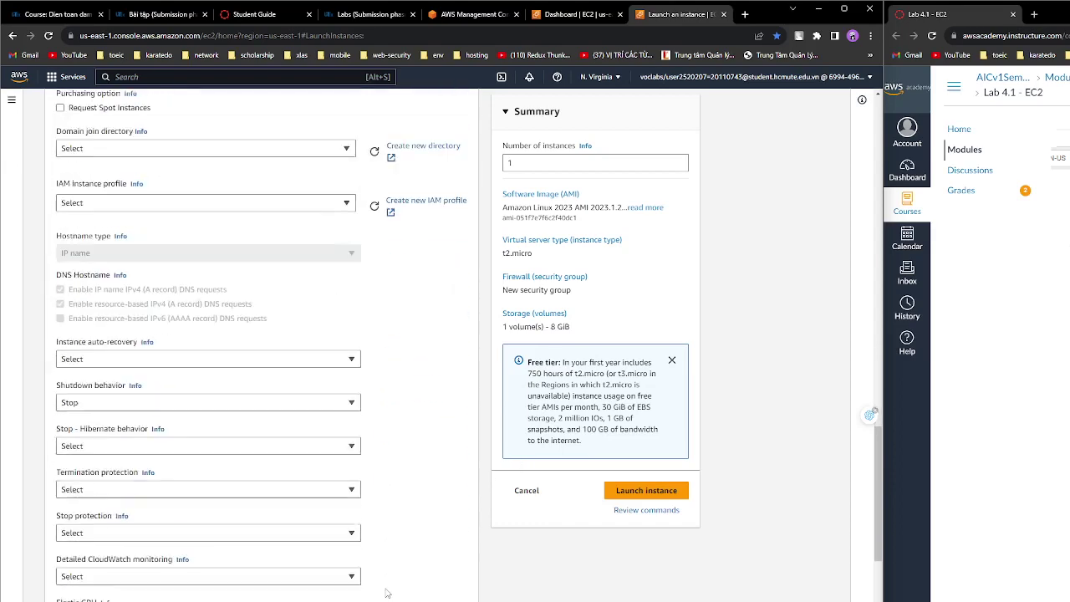
pyautogui.scroll(-1, 384, 597)
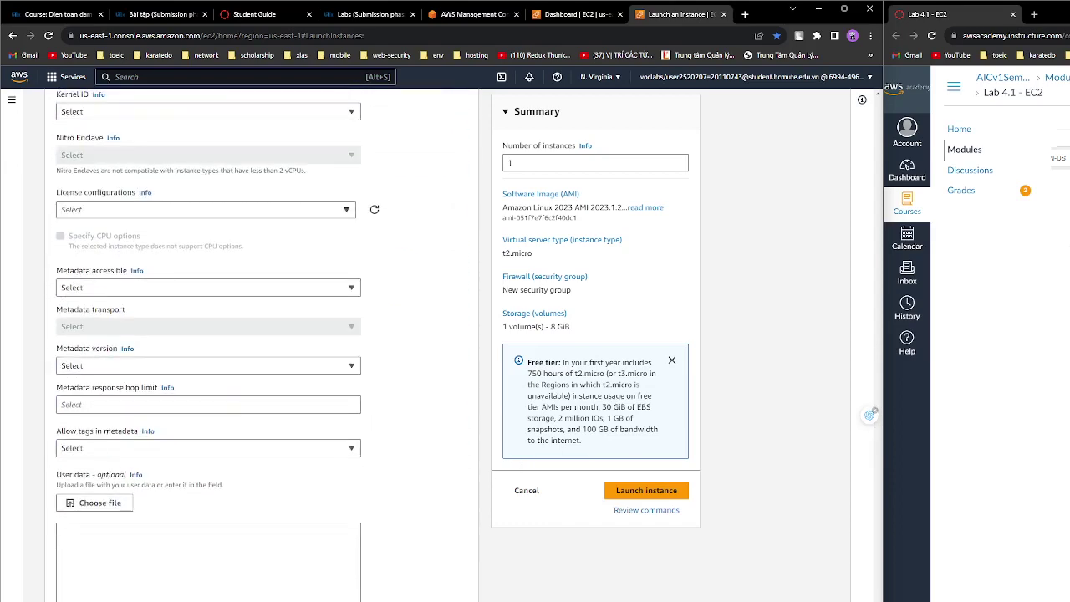
pyautogui.click(229, 552)
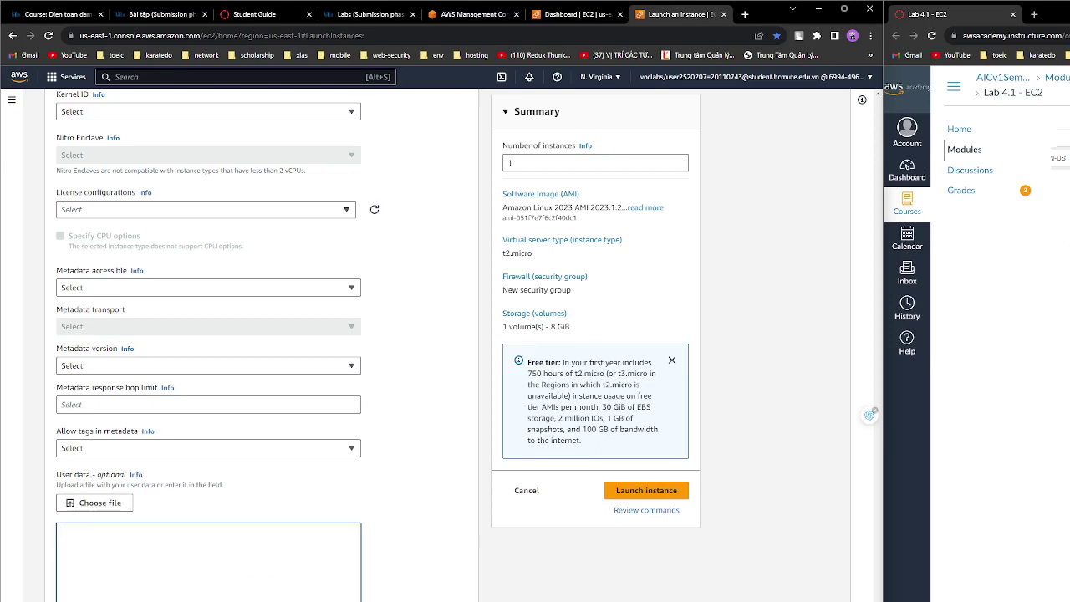
pyautogui.scroll(7, 229, 553)
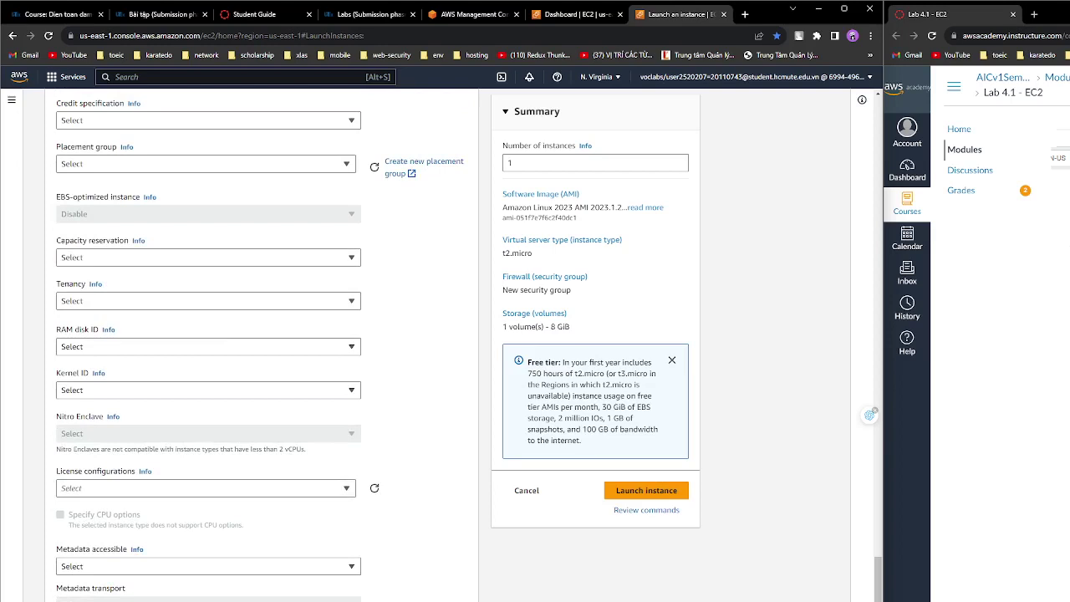
pyautogui.scroll(-7, 229, 553)
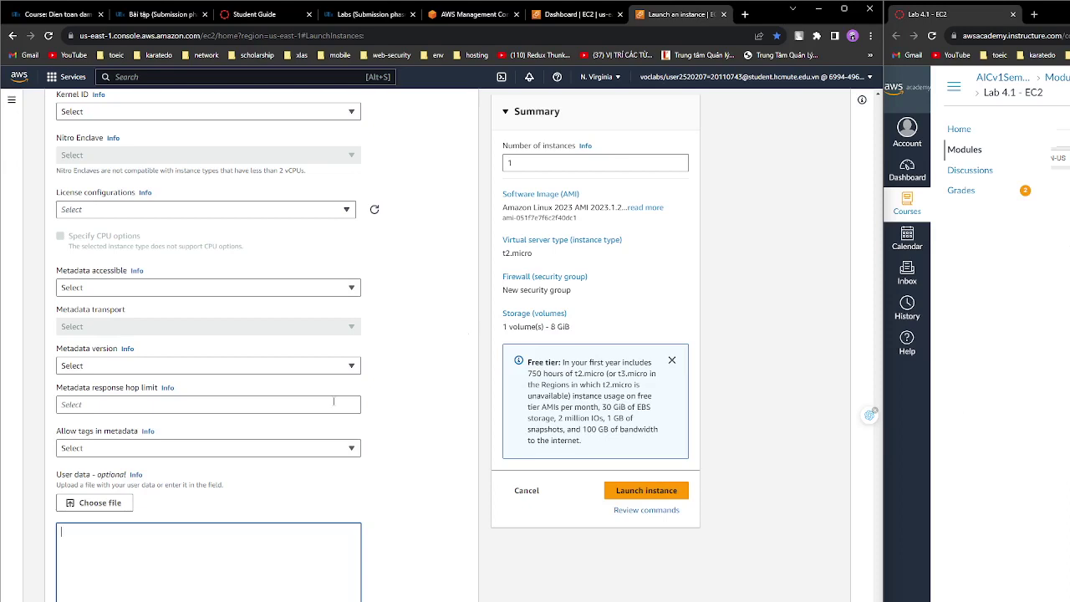
pyautogui.click(117, 502)
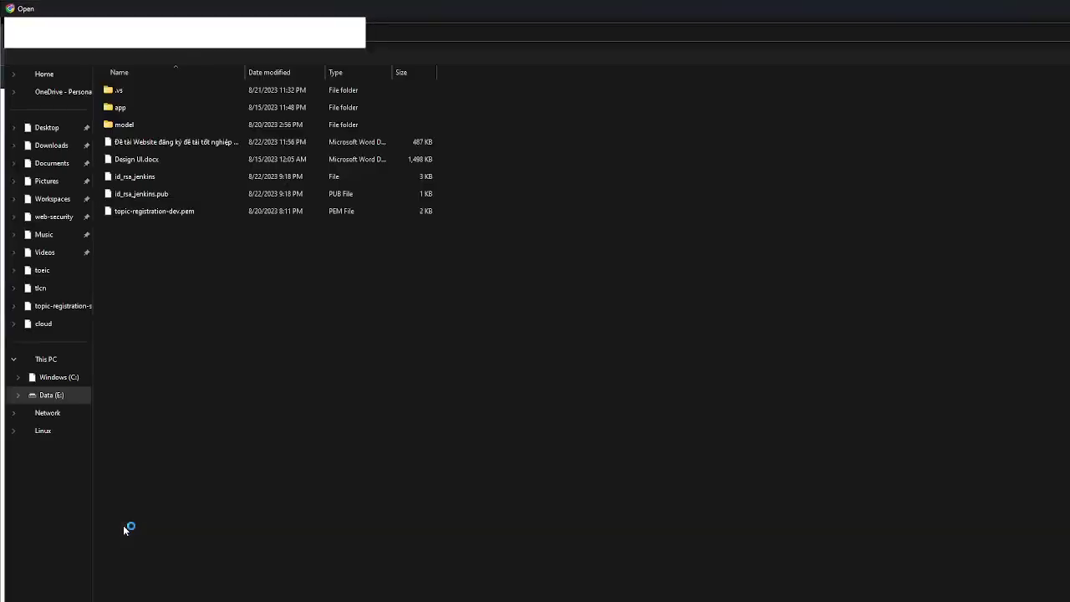
pyautogui.press('Escape')
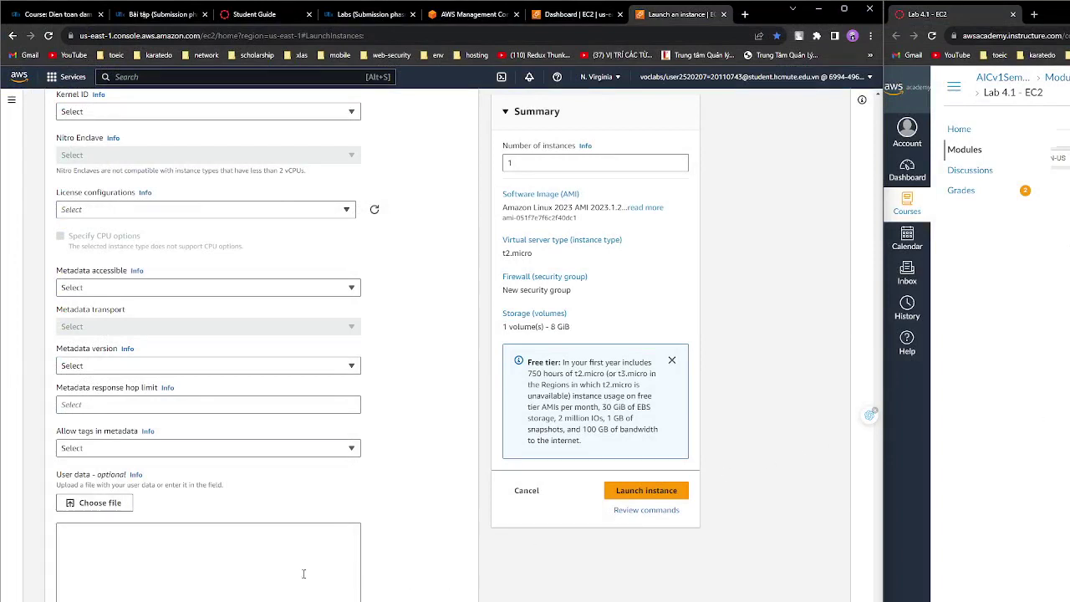
pyautogui.click(240, 557)
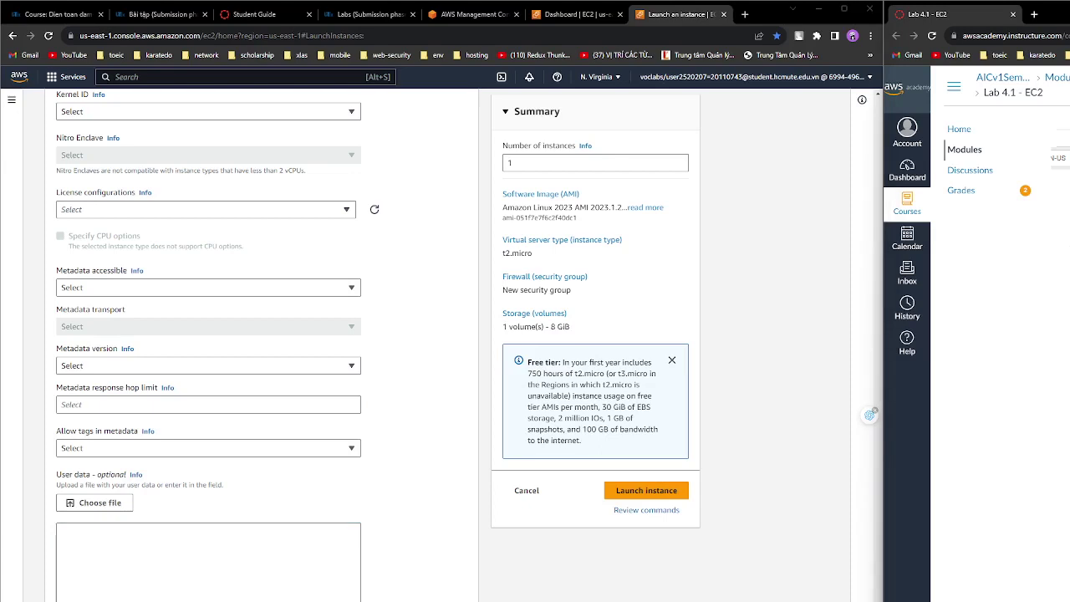
pyautogui.click(120, 546)
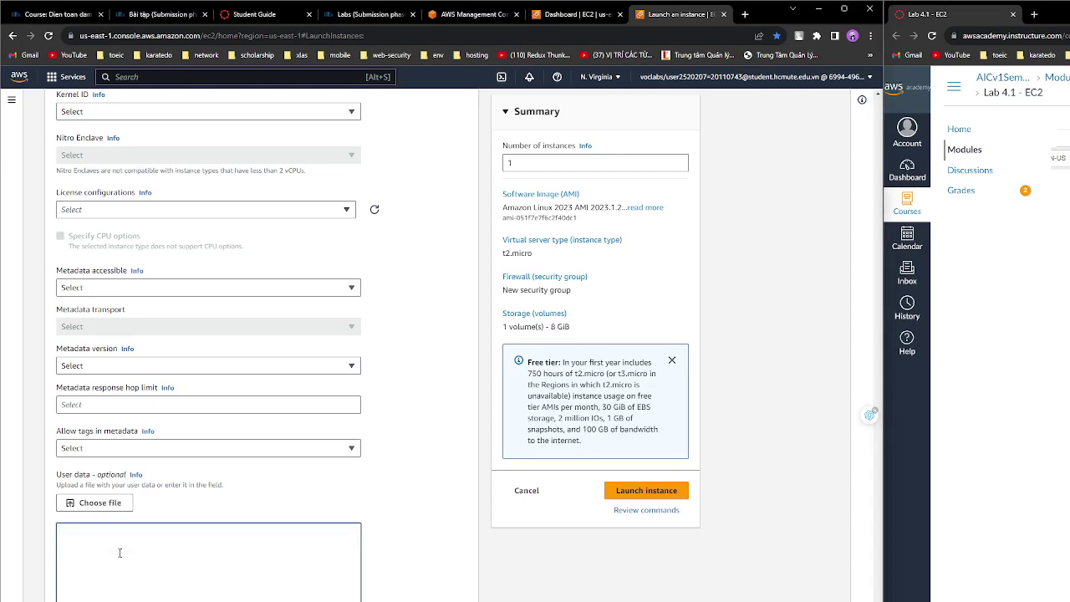
pyautogui.write("#!/bin/bash yum update -y yum -y install httpd systemctl enable httpd systemctl start httpd echo '<html><h1>Hello World!</h1></html>' > /var/www/html/index.html")
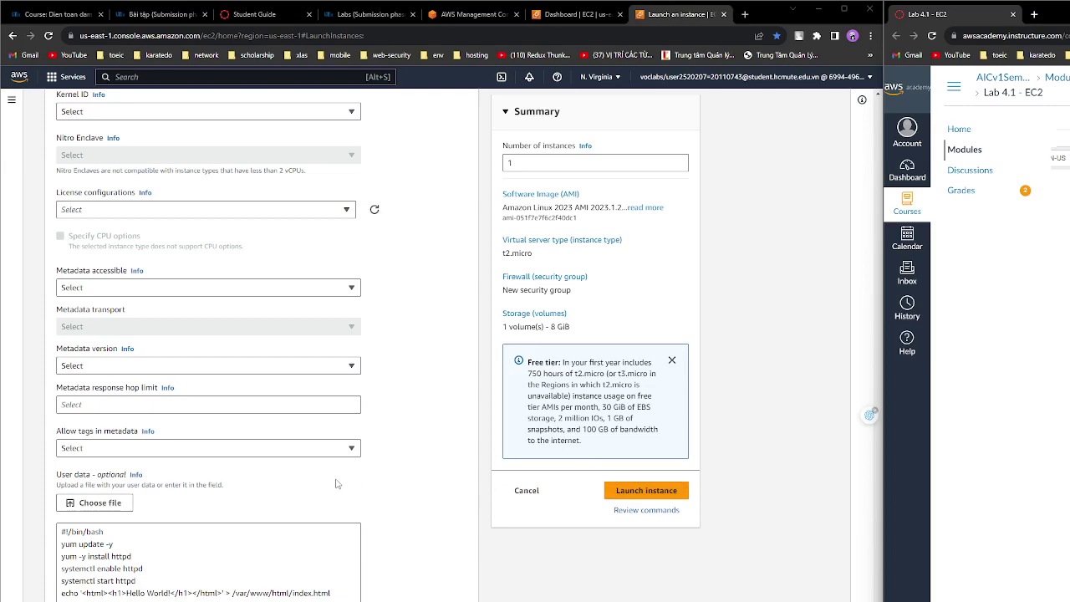
# - Try to launch the instance with the configured storage, security group and user data
pyautogui.scroll(10, 364, 509)
pyautogui.scroll(10, 363, 509)
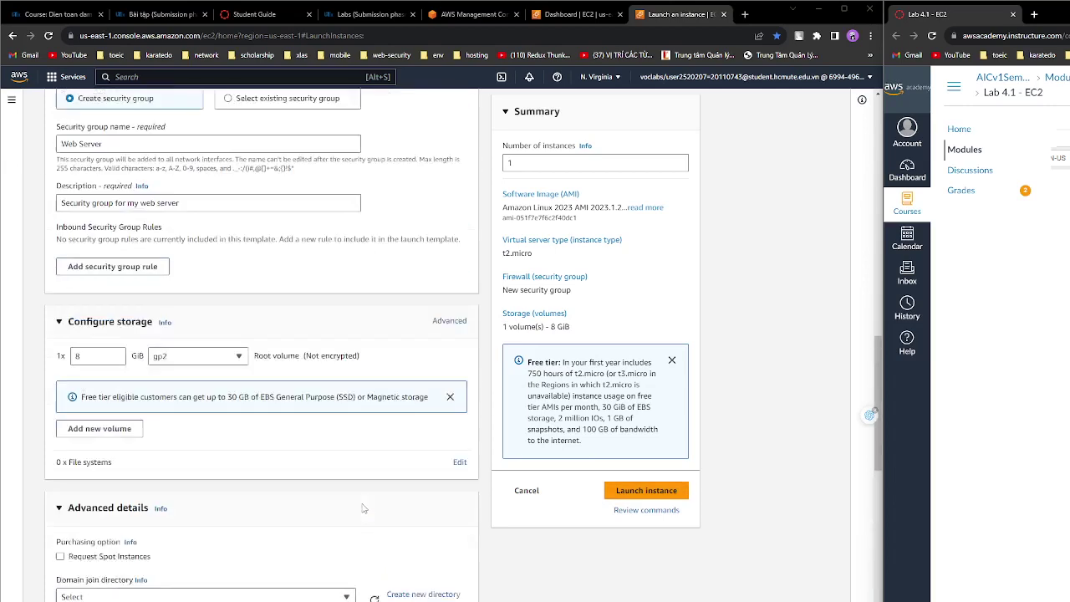
pyautogui.click(669, 494)
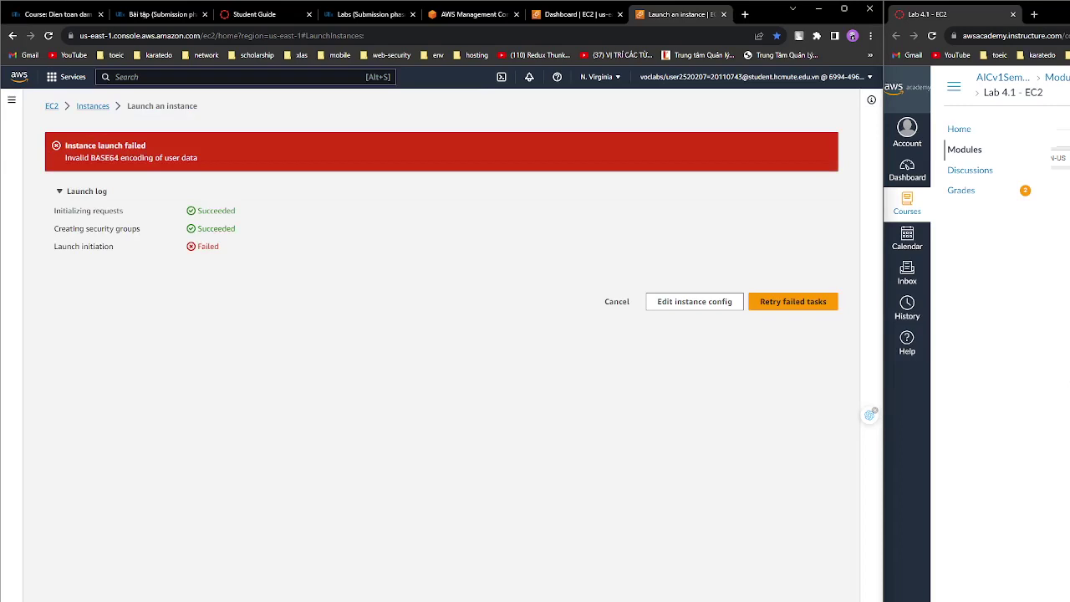
# - Return to editing the instance configuration, remove the existing Name tag and re-enter the instance name as Web Server 1
pyautogui.click(683, 304)
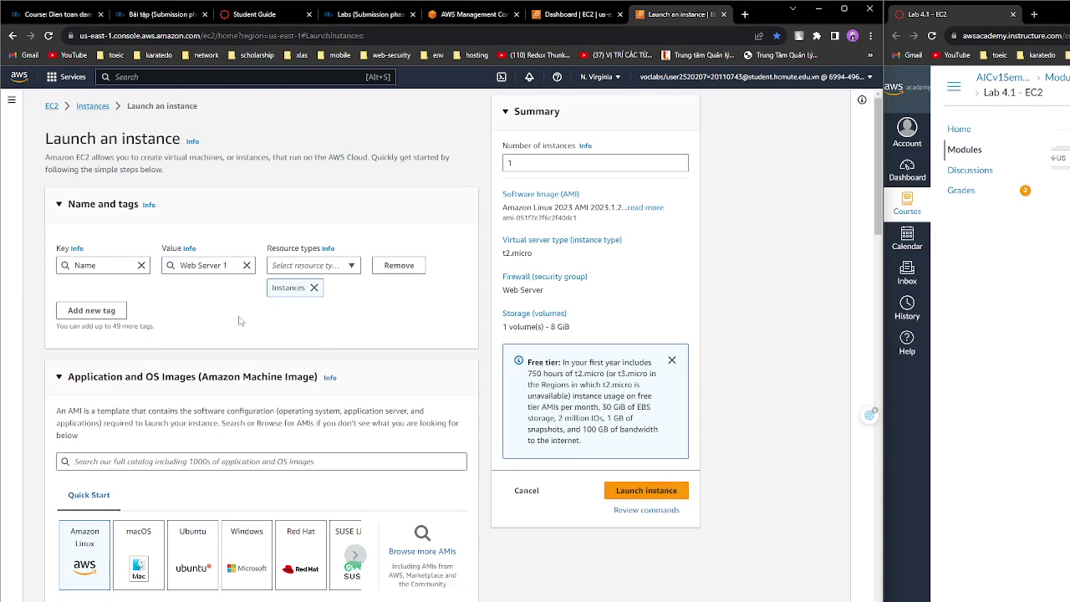
pyautogui.click(399, 266)
pyautogui.click(212, 254)
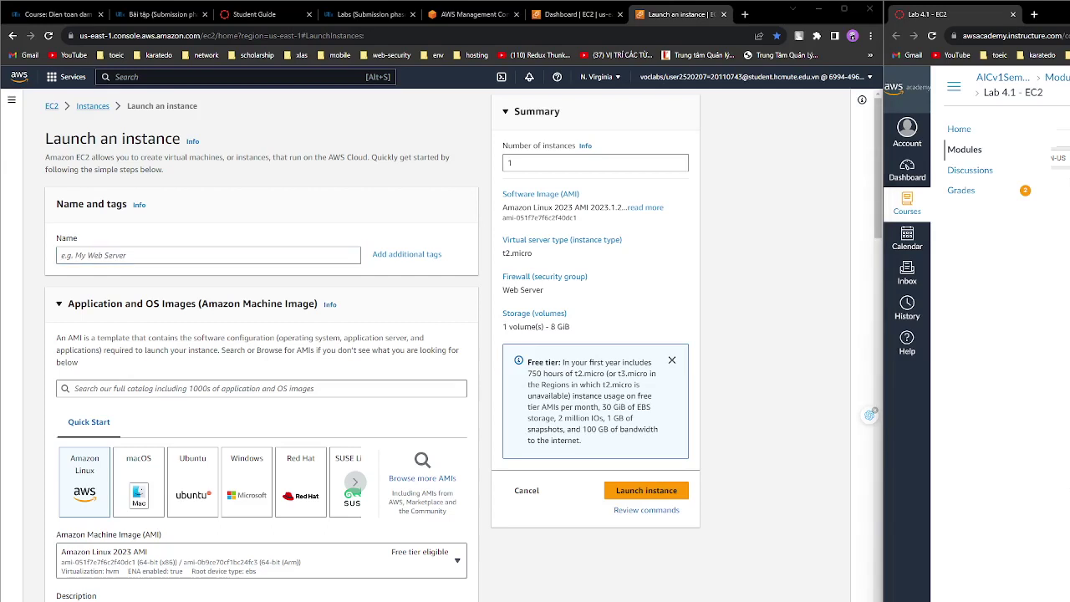
pyautogui.click(61, 259)
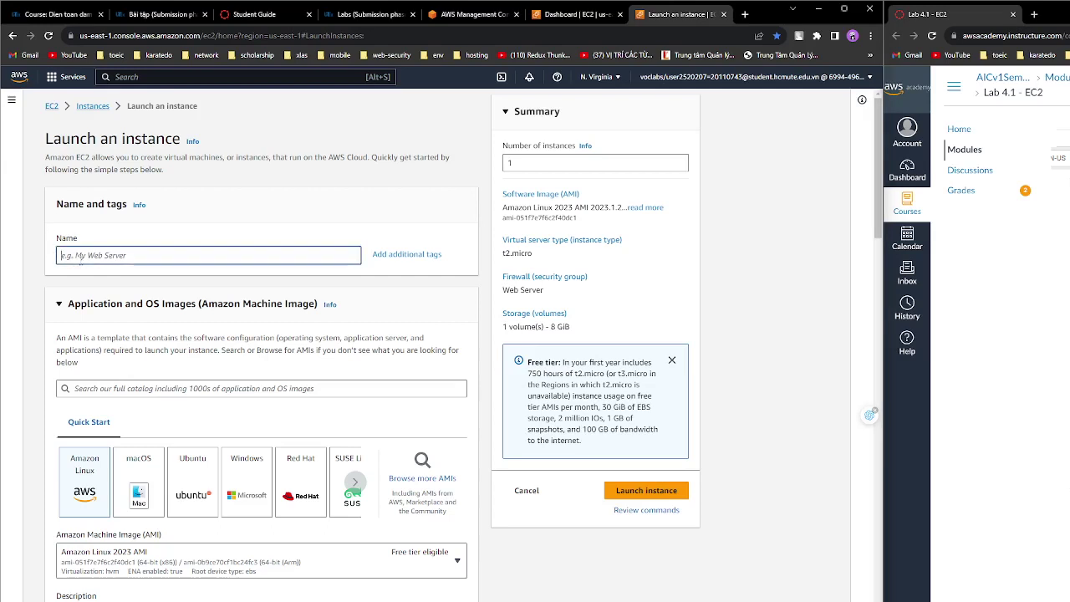
pyautogui.write('Web Server 1')
pyautogui.click(192, 371)
# - Review the launch configuration's AMI, instance type, key pair, network, storage, advanced details and user data settings
pyautogui.scroll(-2, 84, 378)
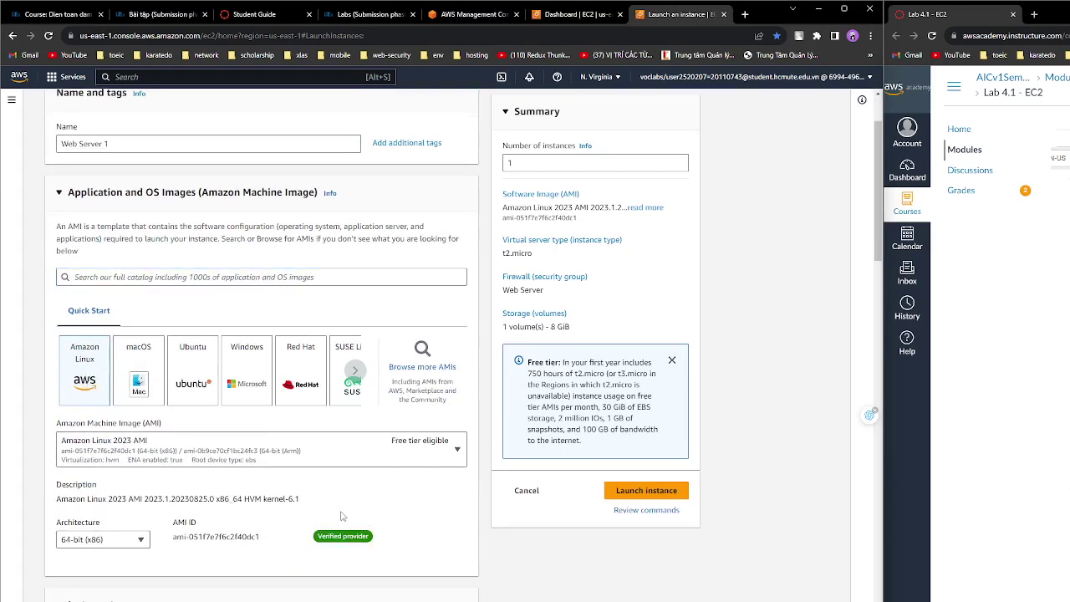
pyautogui.scroll(-2, 312, 451)
pyautogui.scroll(-7, 248, 479)
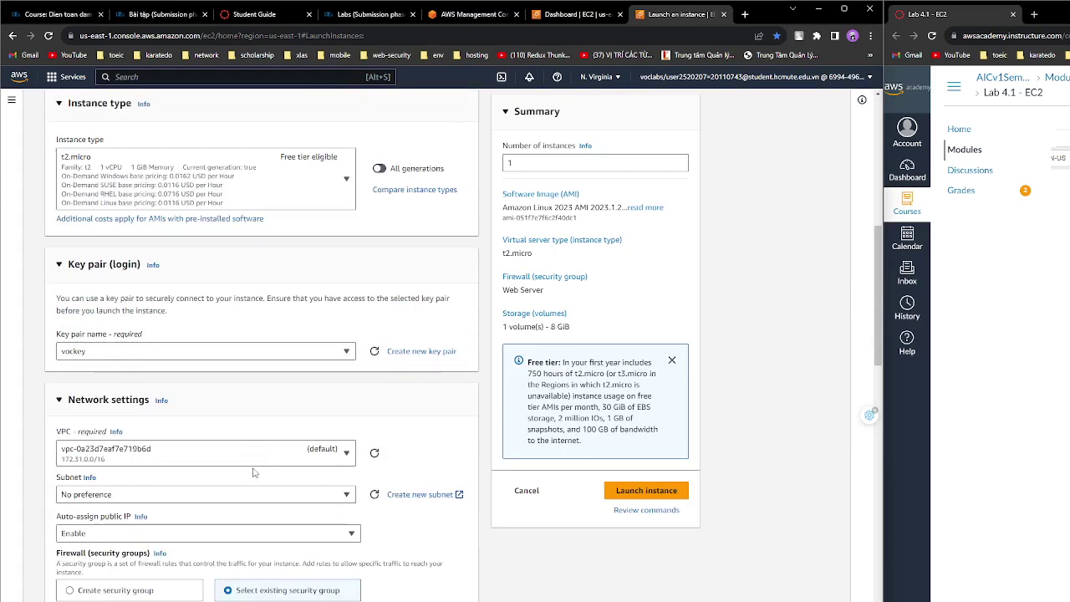
pyautogui.scroll(-2, 187, 557)
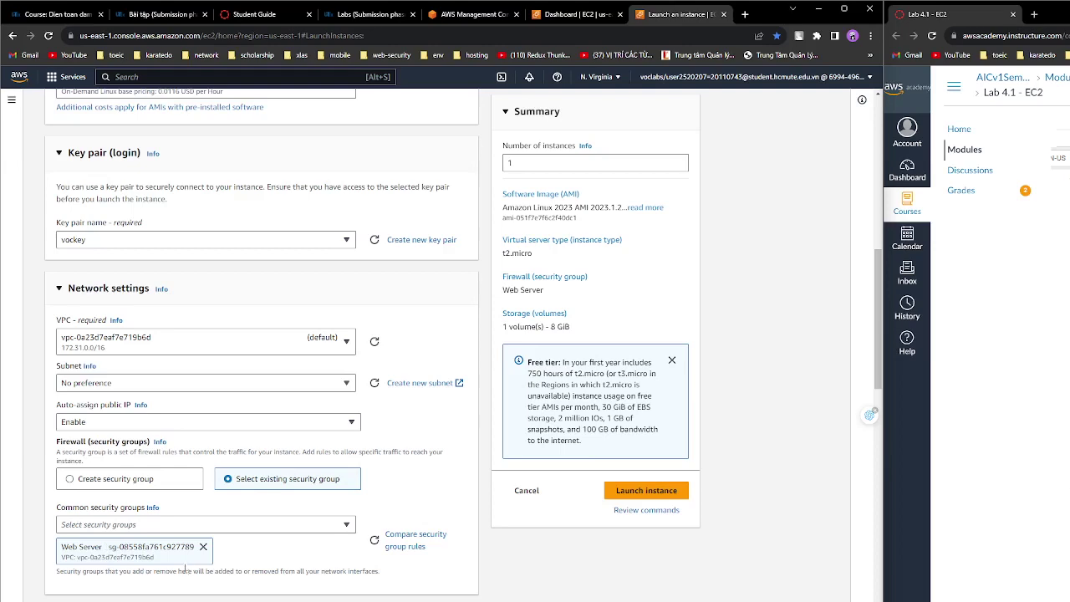
pyautogui.scroll(-2, 185, 576)
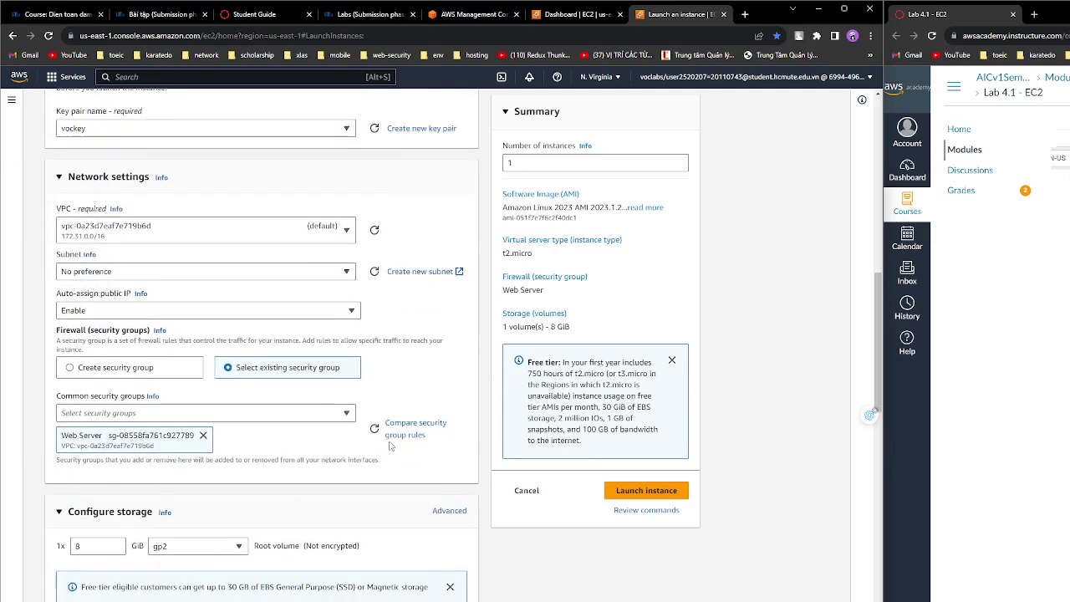
pyautogui.scroll(-2, 265, 473)
pyautogui.scroll(-7, 265, 473)
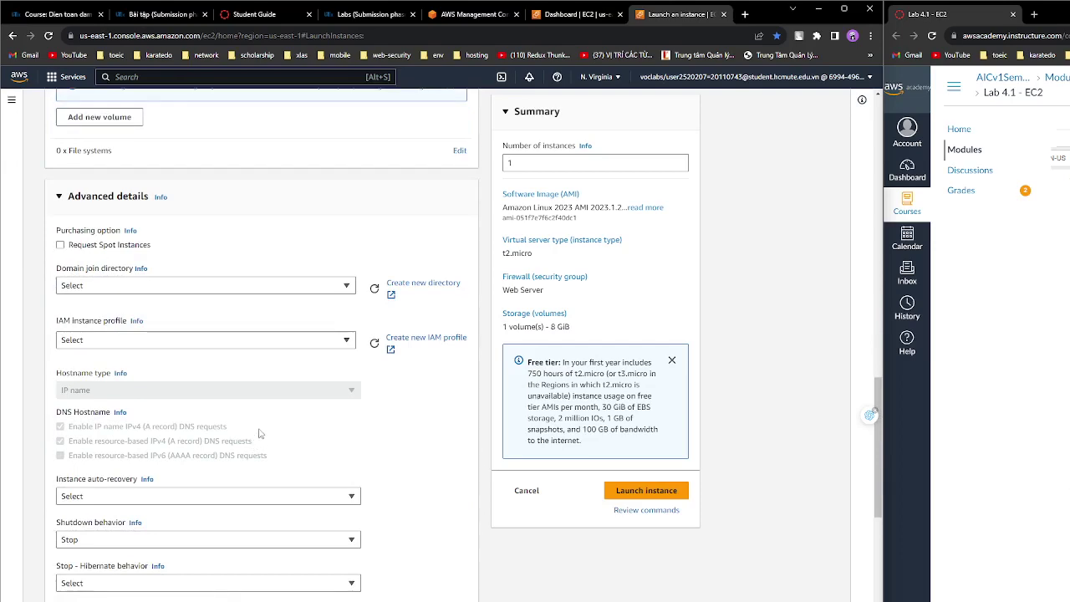
pyautogui.scroll(-20, 259, 432)
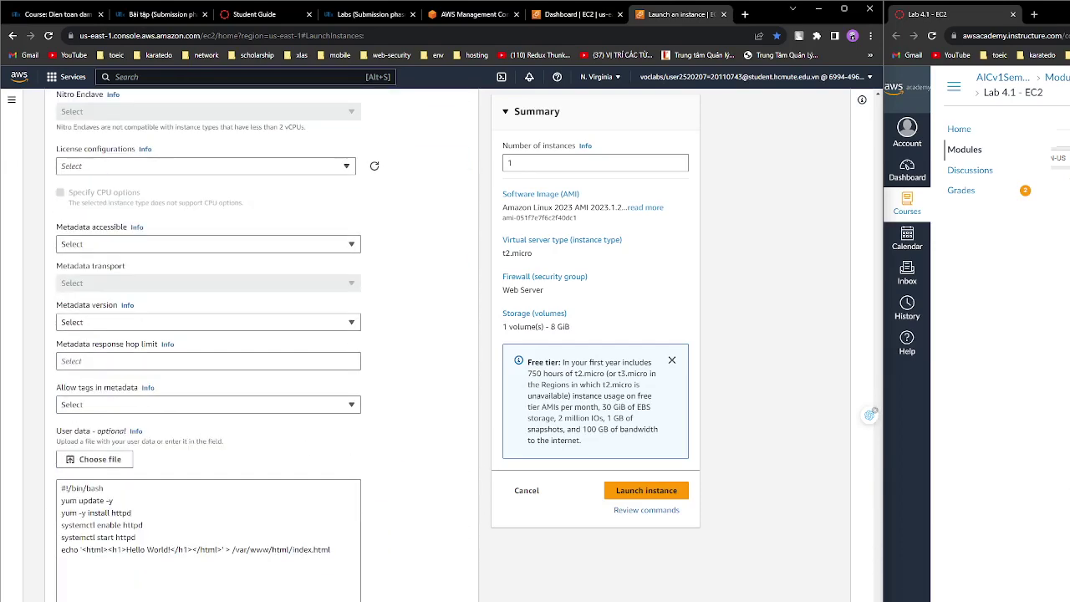
pyautogui.scroll(20, 288, 472)
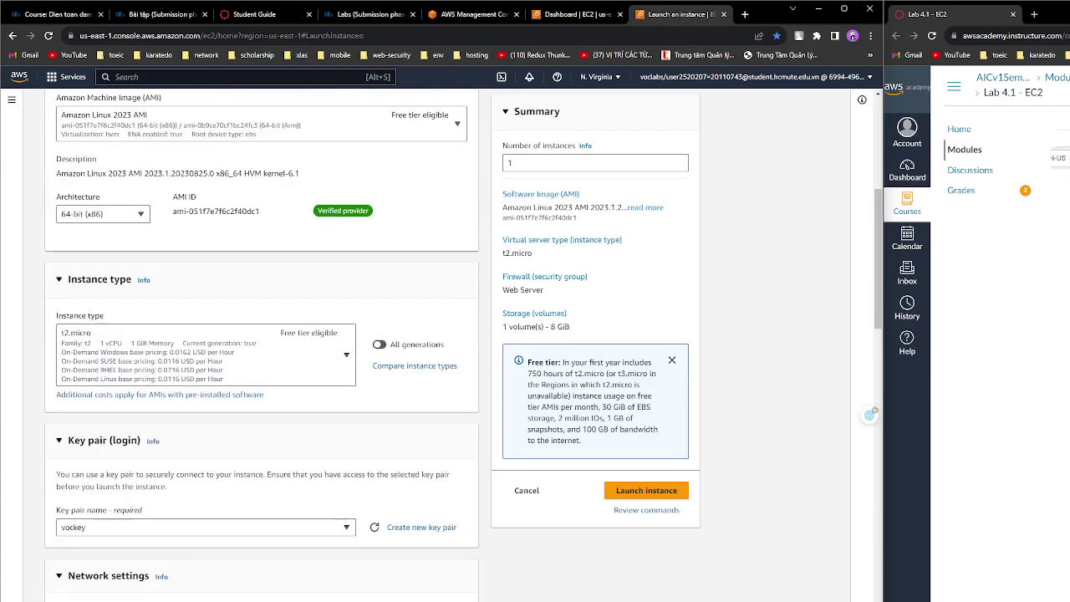
pyautogui.scroll(5, 288, 473)
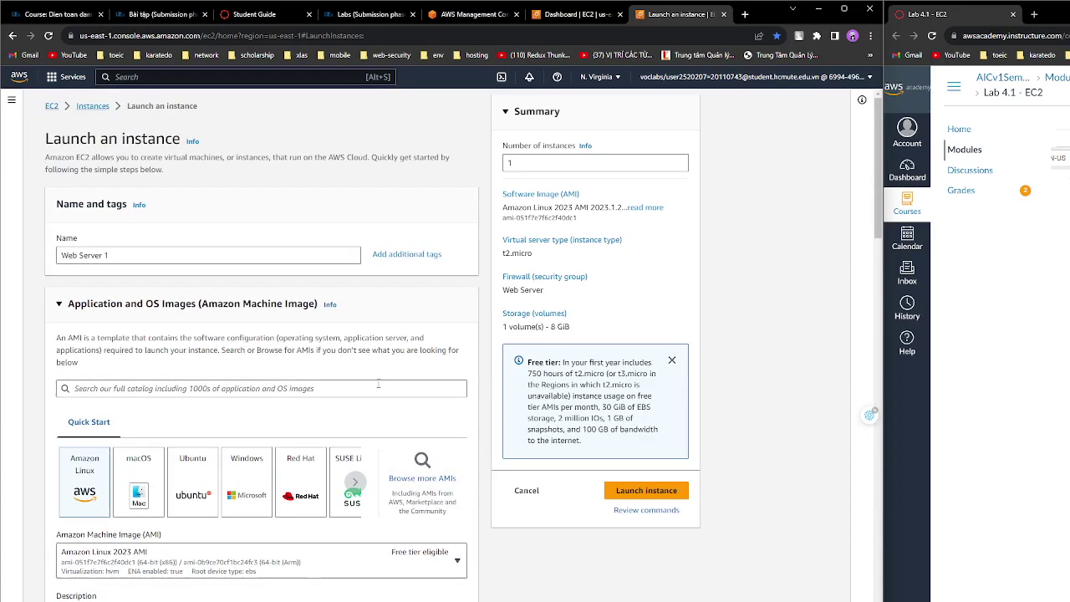
# - Launch the instance again and open the details of Web Server 1 from the instances list
pyautogui.click(402, 254)
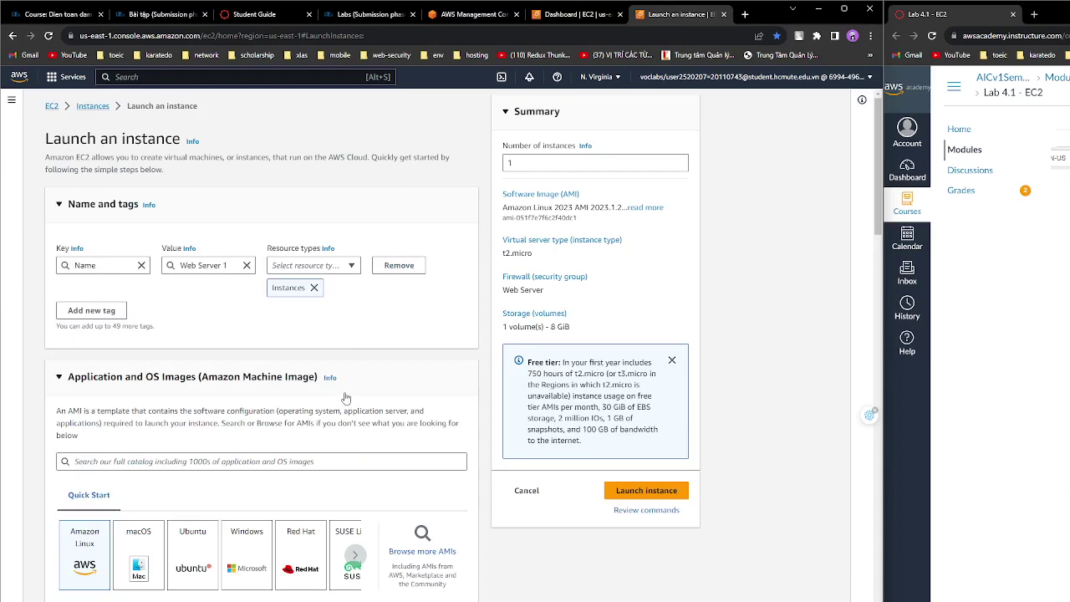
pyautogui.click(638, 492)
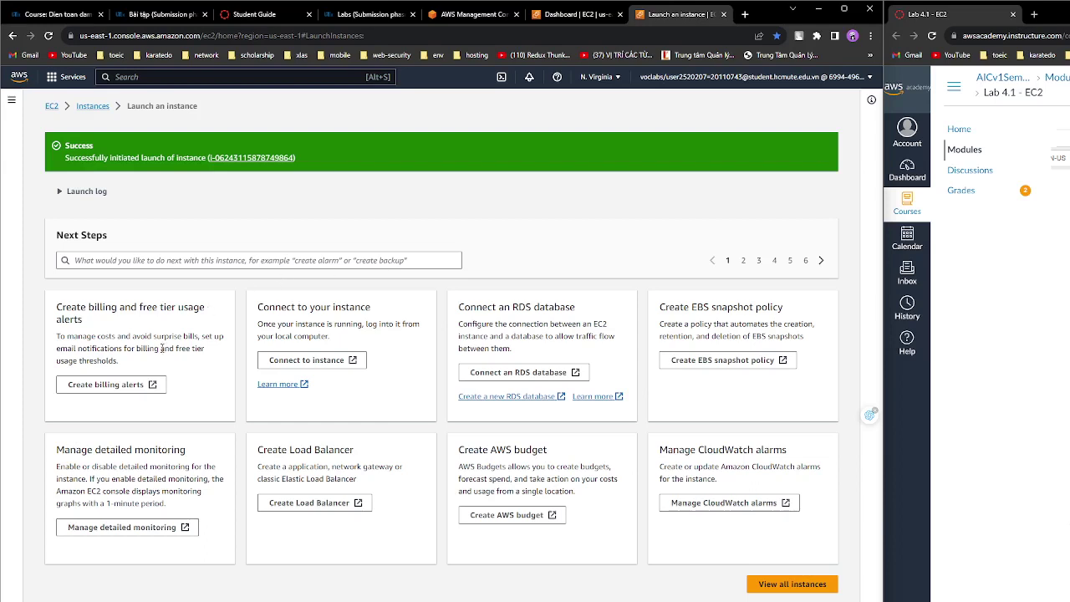
pyautogui.click(89, 109)
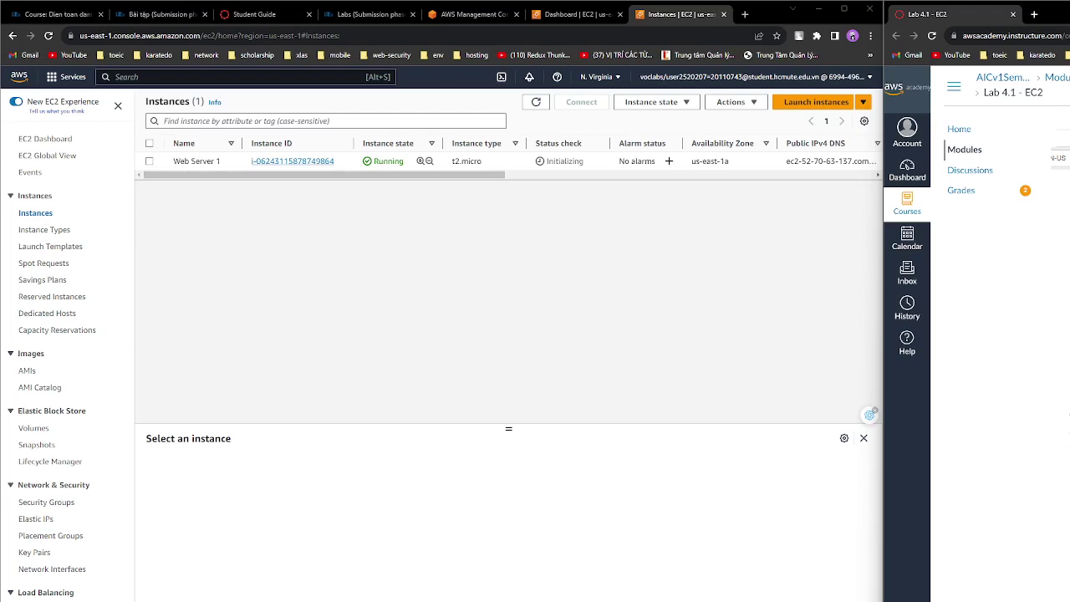
pyautogui.click(282, 162)
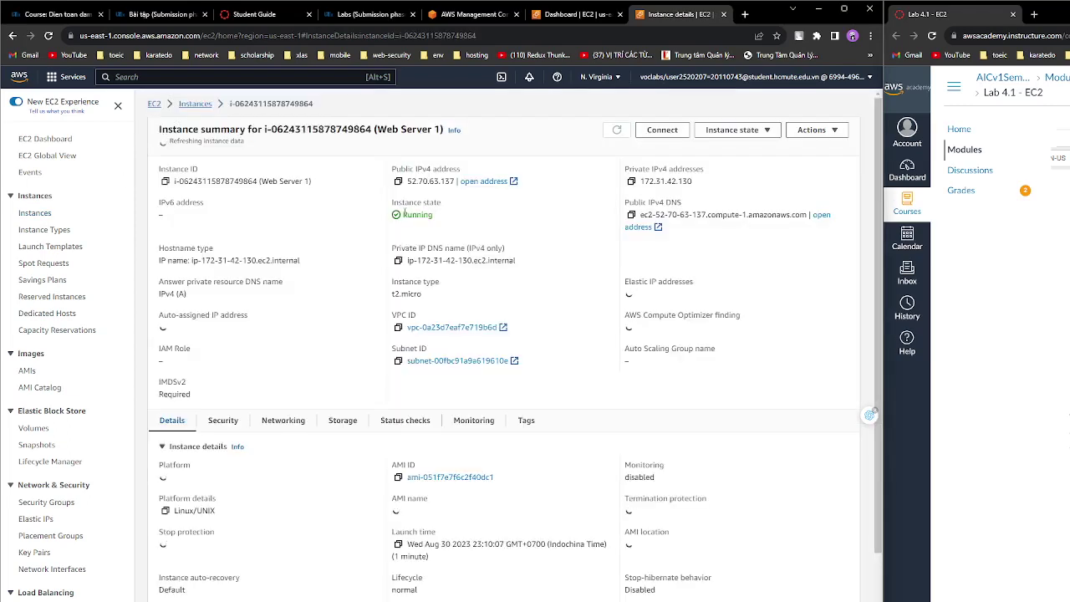
pyautogui.click(398, 179)
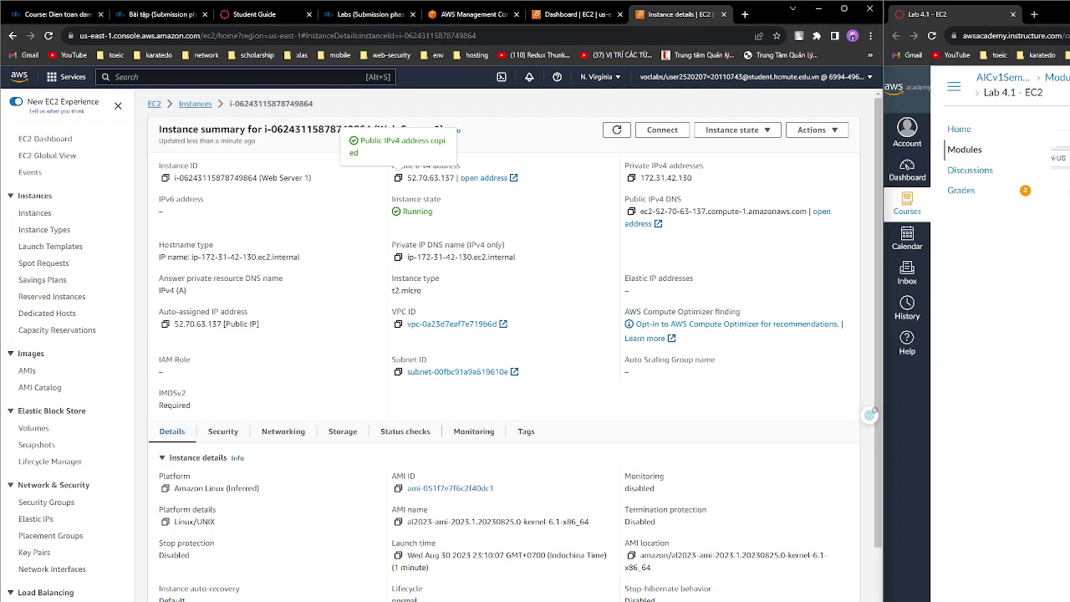
pyautogui.click(744, 14)
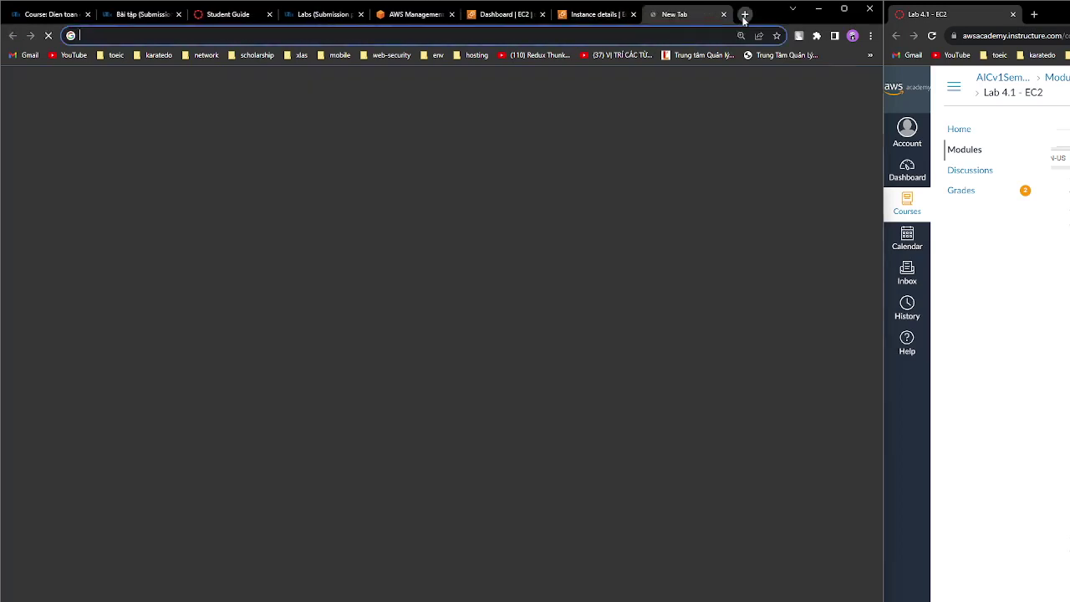
pyautogui.hotkey('ctrl', 'v')
pyautogui.press('Return')
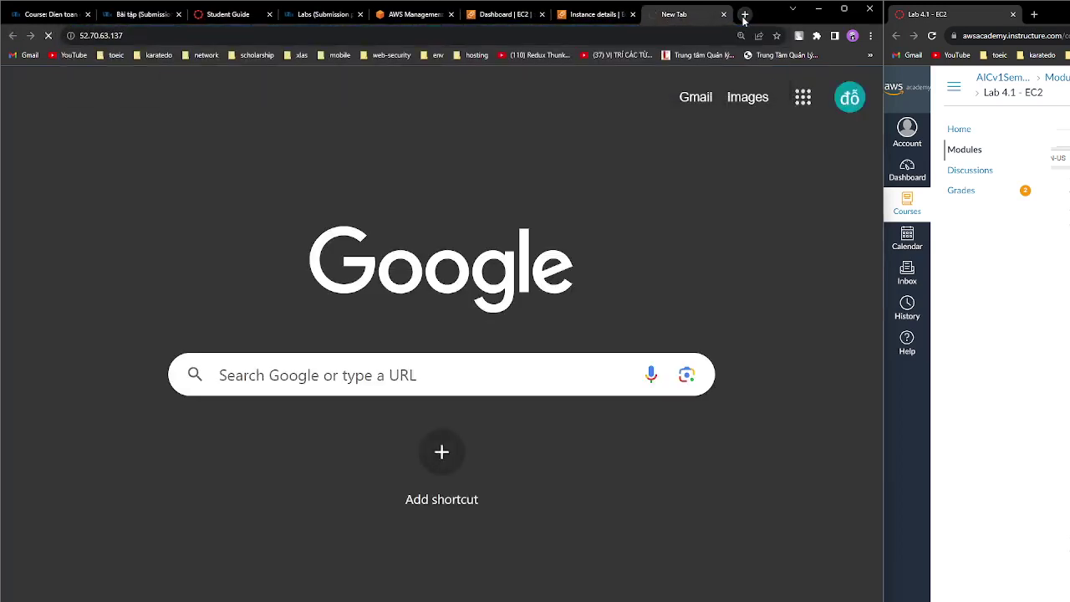
pyautogui.click(580, 39)
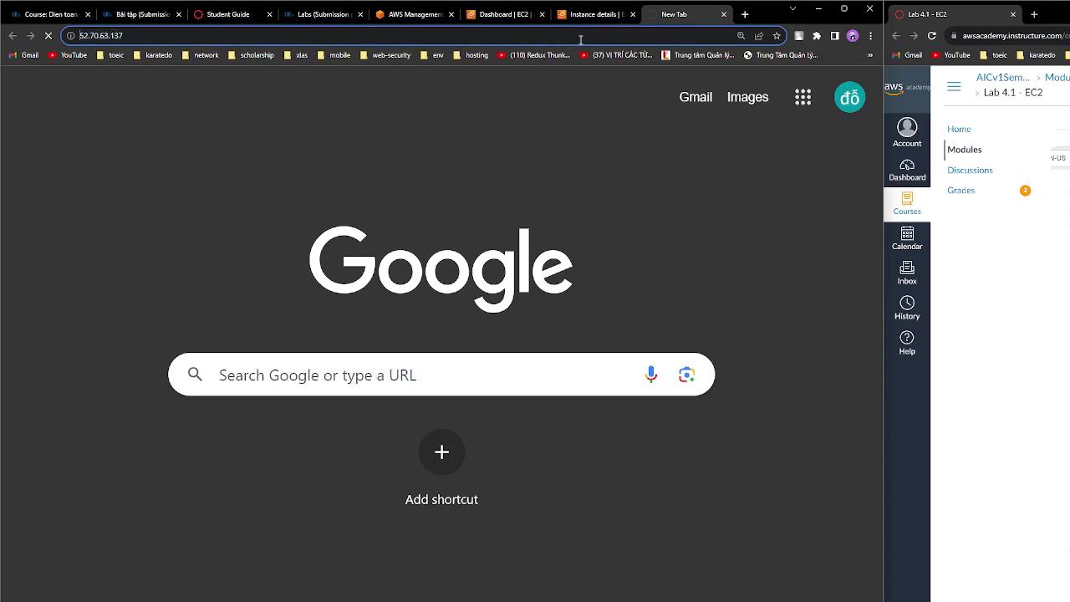
pyautogui.press('Home')
pyautogui.write('http://')
pyautogui.press('Return')
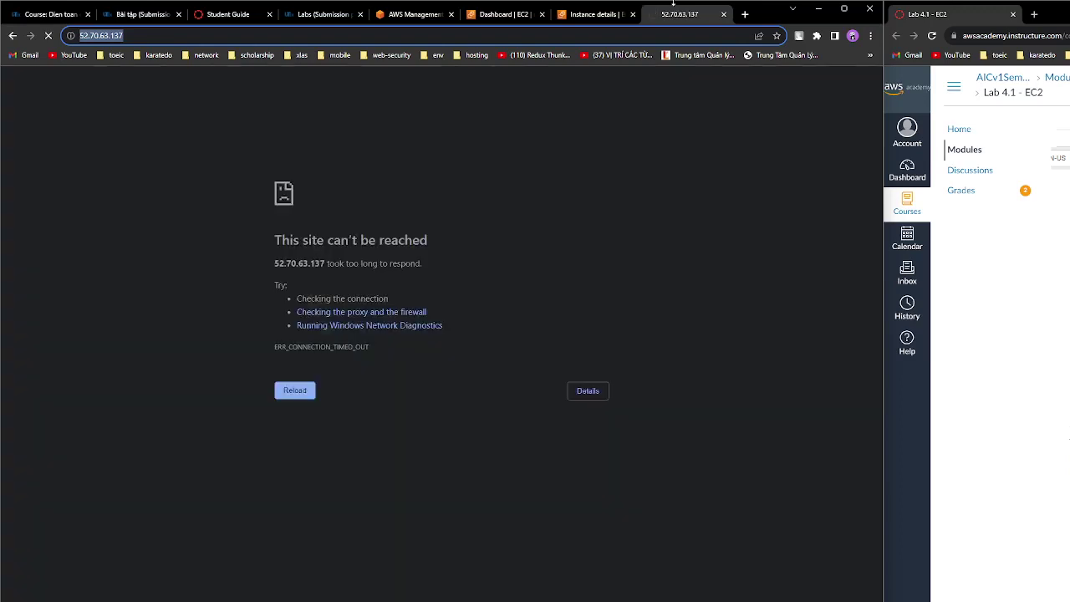
# - Return to the EC2 console and open the Web Server security group's details from the security groups list
pyautogui.click(590, 15)
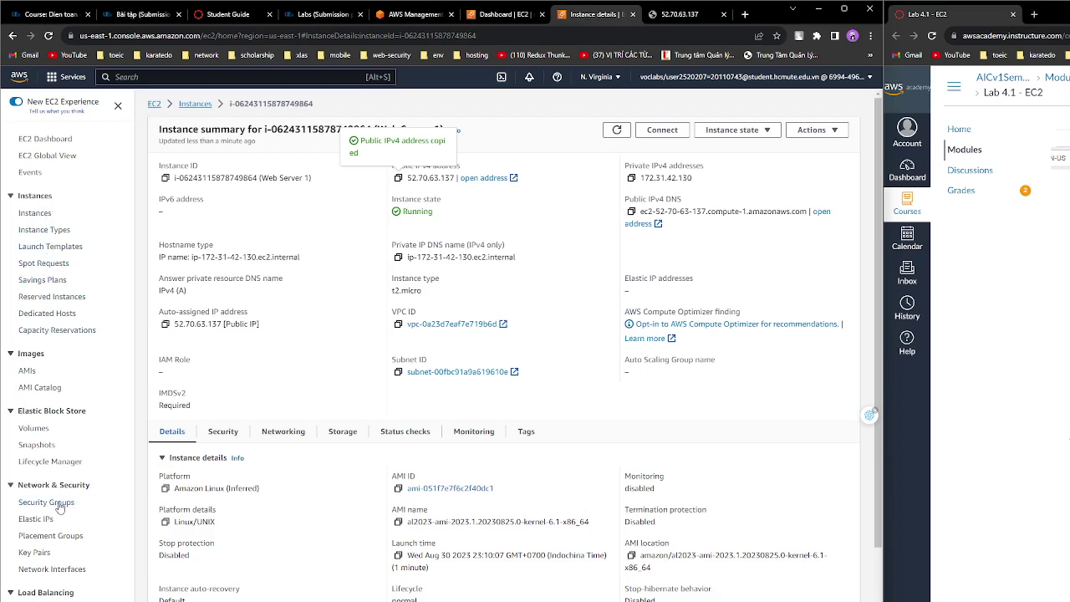
pyautogui.click(501, 14)
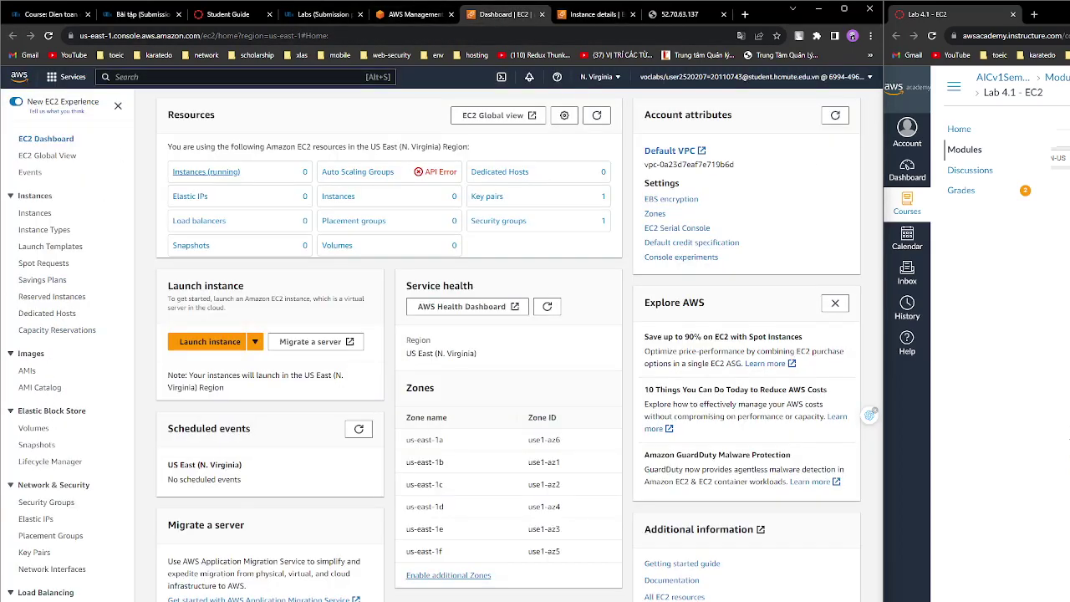
pyautogui.click(597, 14)
pyautogui.click(505, 14)
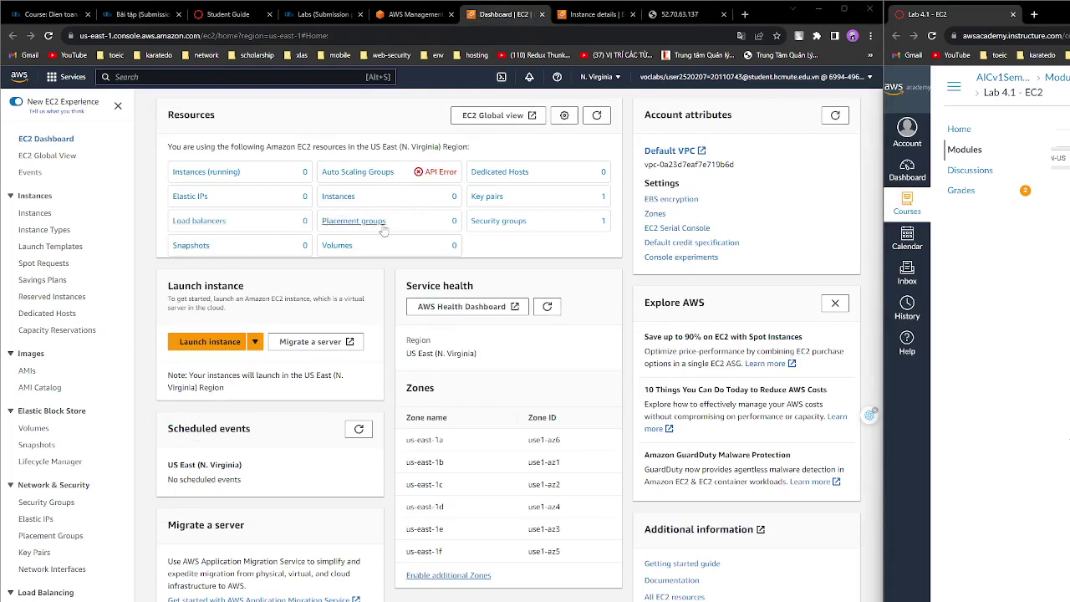
pyautogui.click(60, 503)
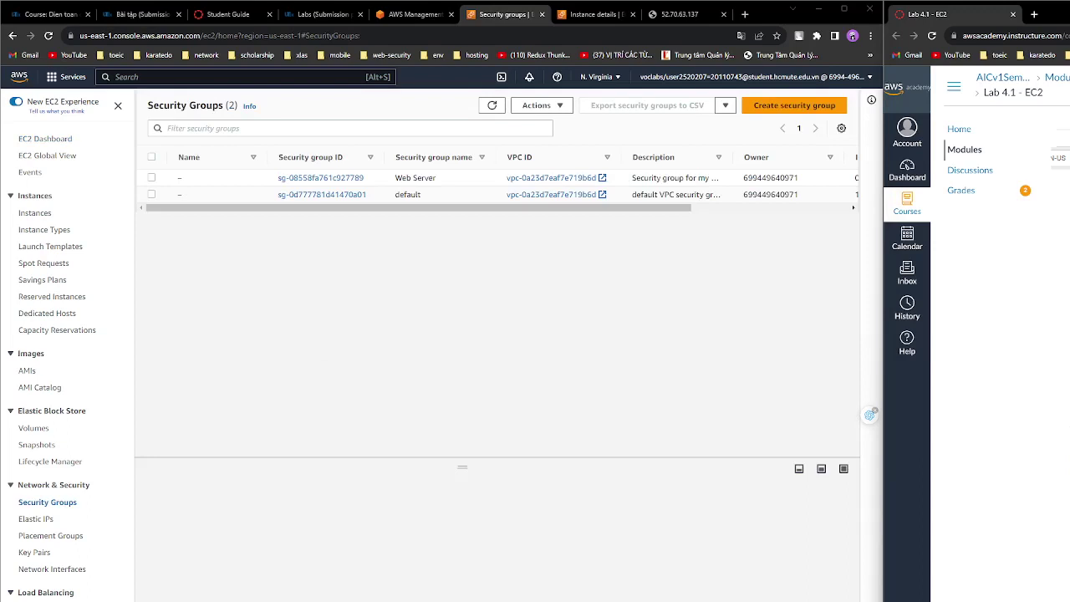
pyautogui.click(338, 178)
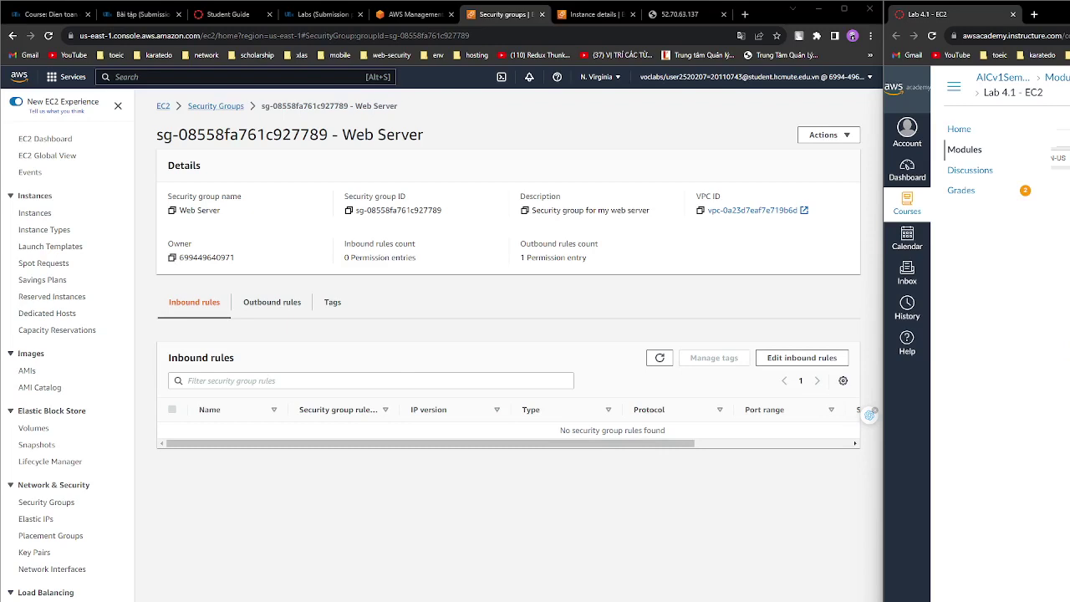
# - Add an inbound HTTP rule with source Anywhere-IPv4 to the Web Server security group and save the rules
pyautogui.click(808, 362)
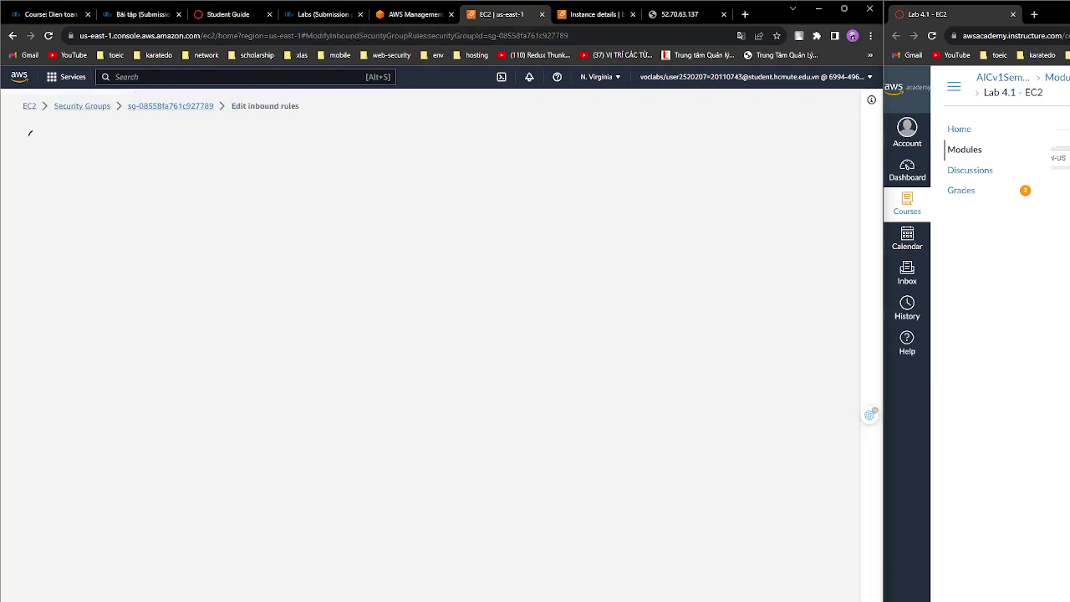
pyautogui.click(62, 265)
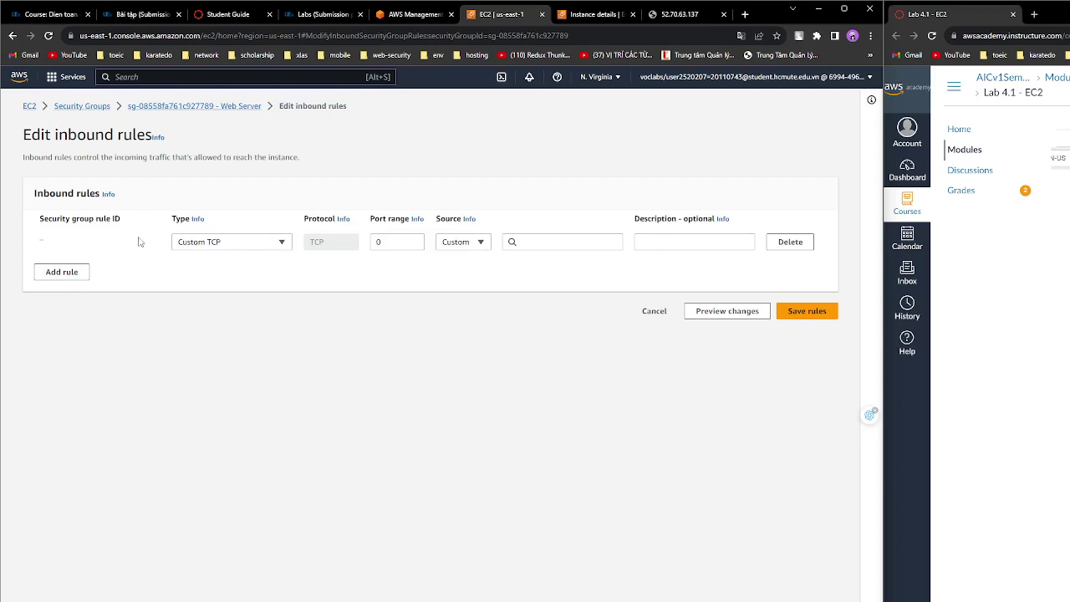
pyautogui.click(261, 244)
pyautogui.click(210, 485)
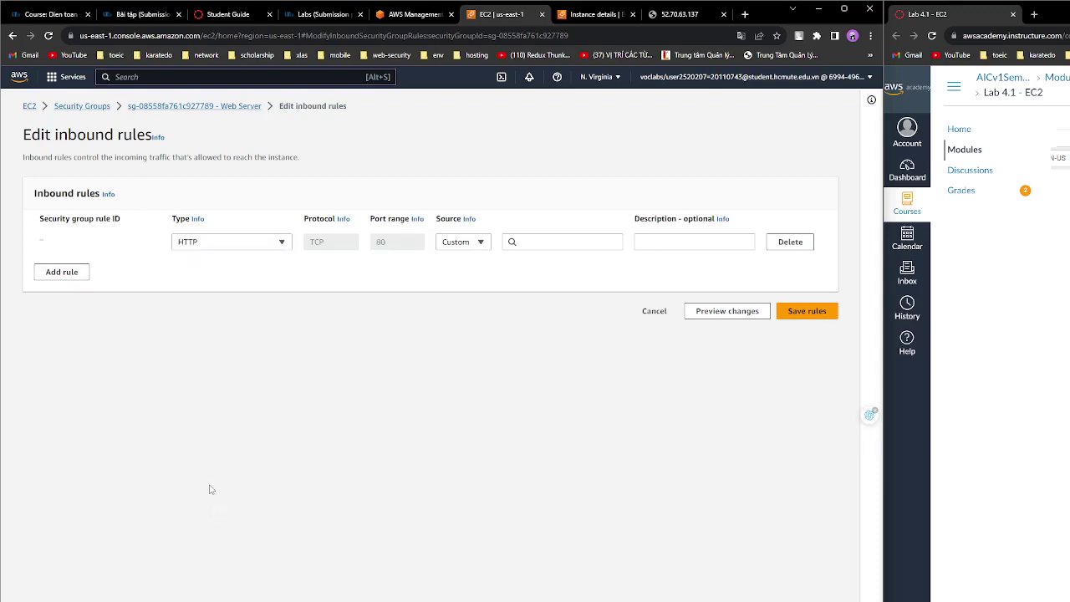
pyautogui.click(468, 243)
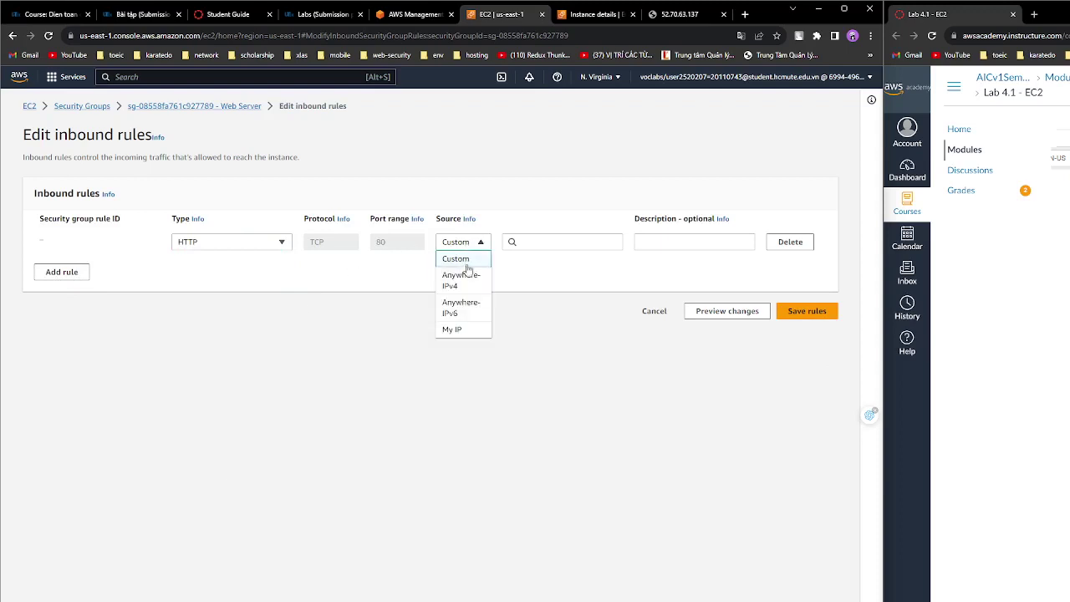
pyautogui.click(466, 274)
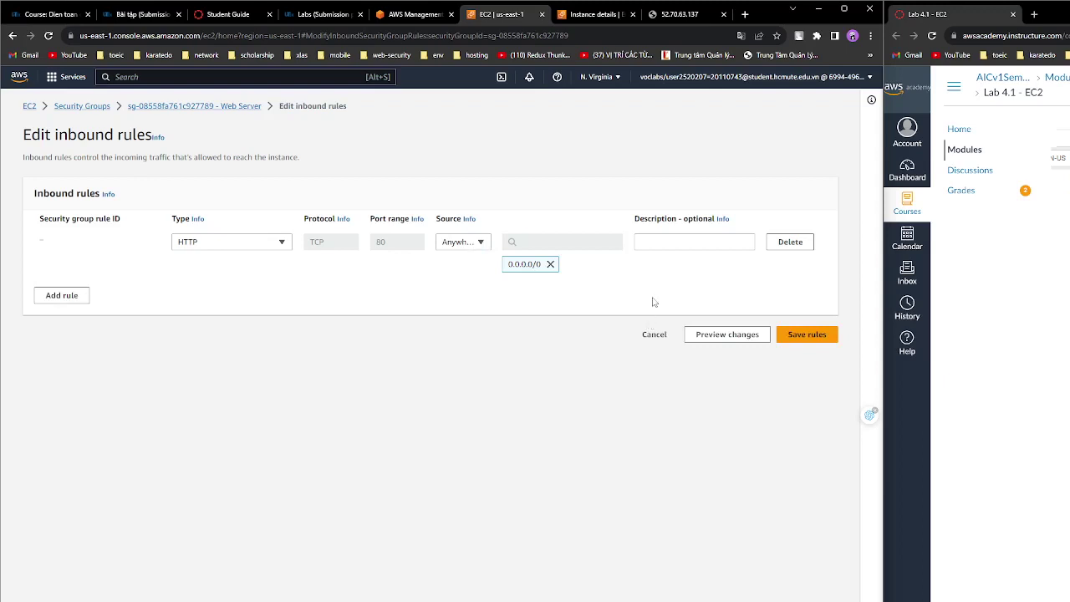
pyautogui.click(794, 335)
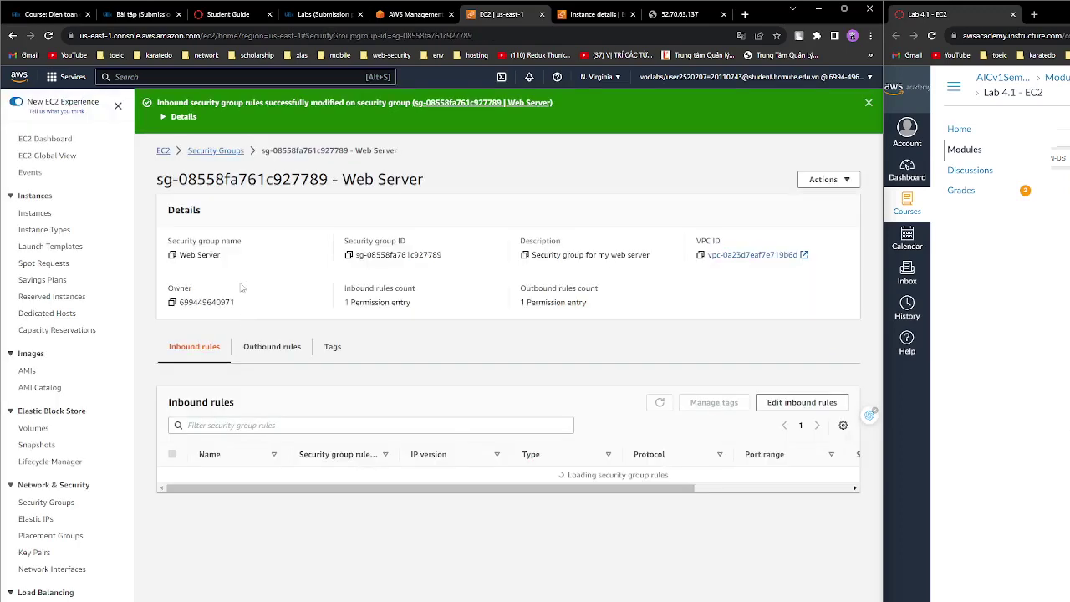
# - Reload the web server's page at its public IP address, check its heading text, and return to the instance details
pyautogui.click(695, 14)
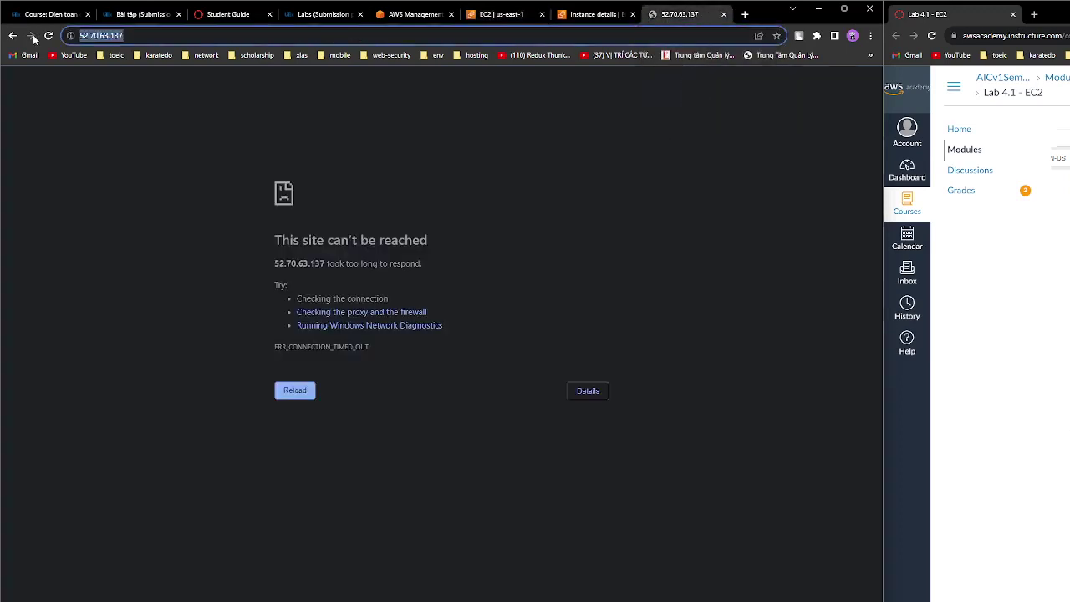
pyautogui.press('F5')
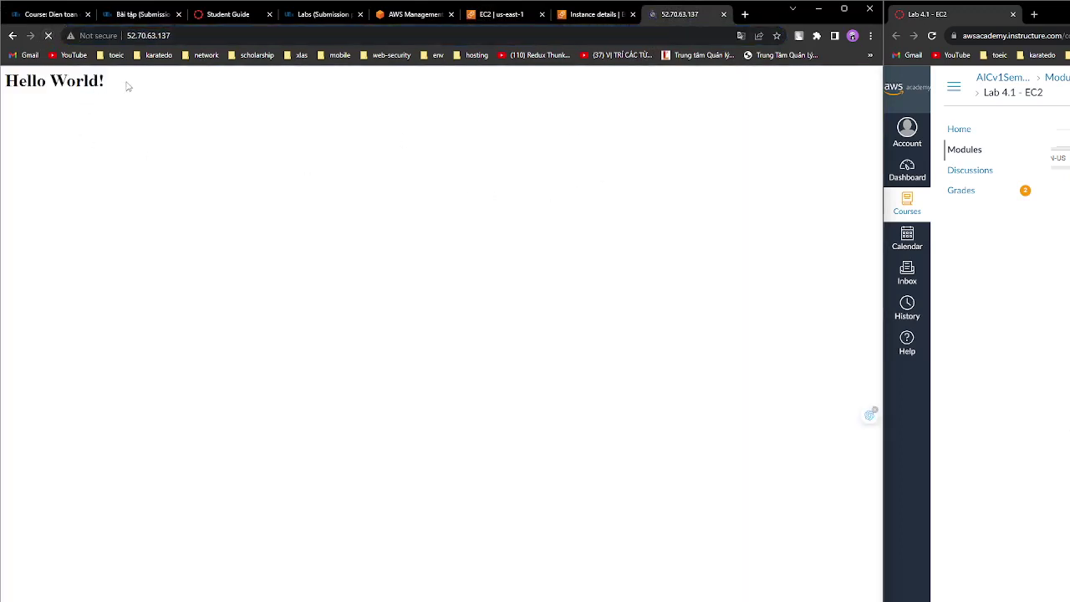
pyautogui.moveTo(127, 84); pyautogui.dragTo(4, 82)
pyautogui.click(272, 168)
pyautogui.click(583, 16)
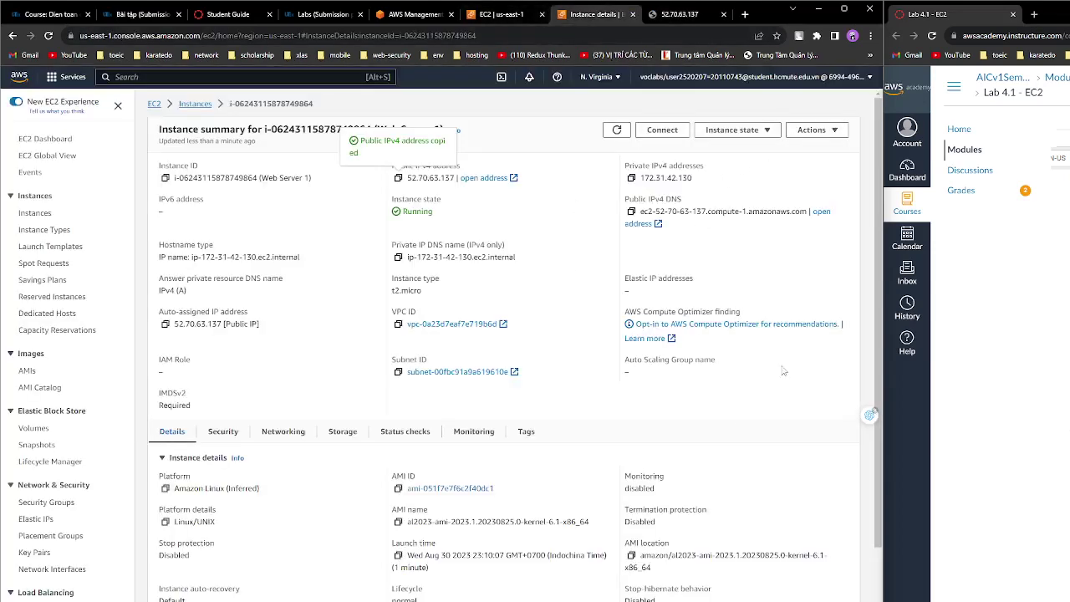